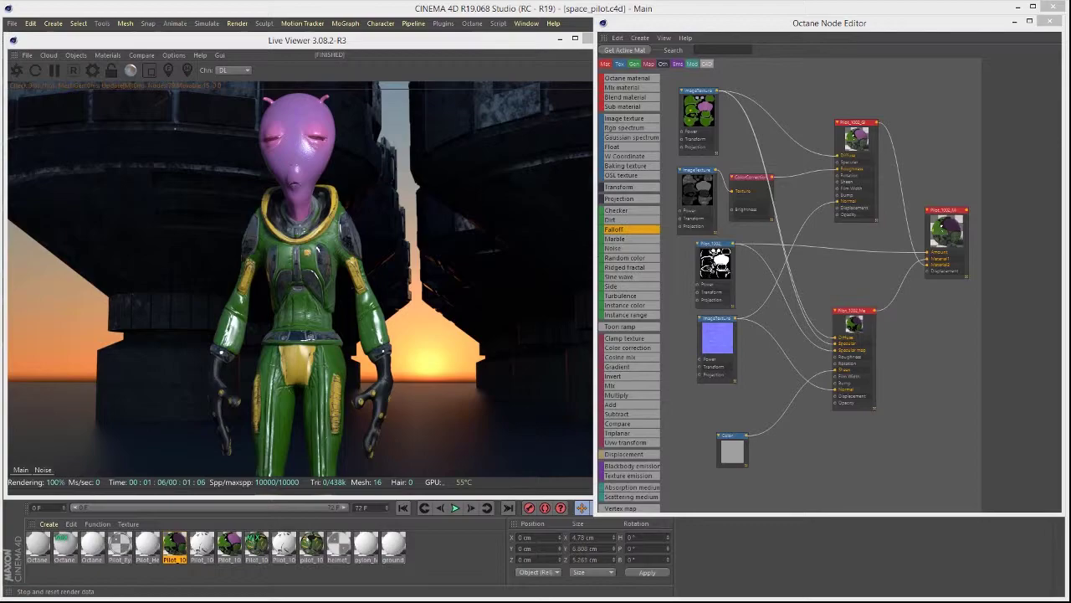
- Open the Octane Node Editor from the Live Viewer's Materials menu to show the pilot material's nodes
left_click(722, 35)
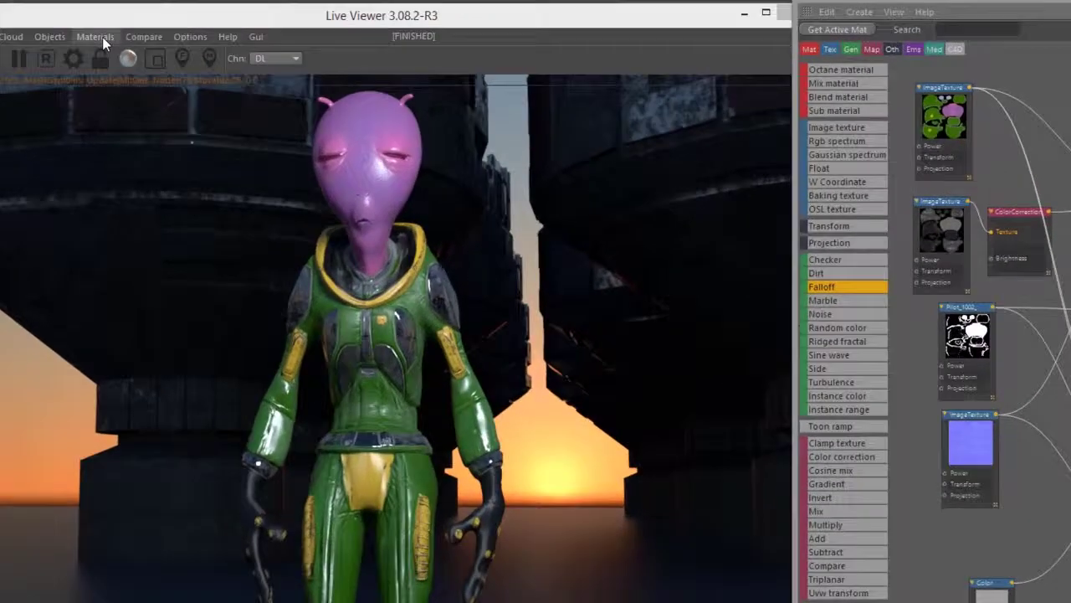
left_click(113, 54)
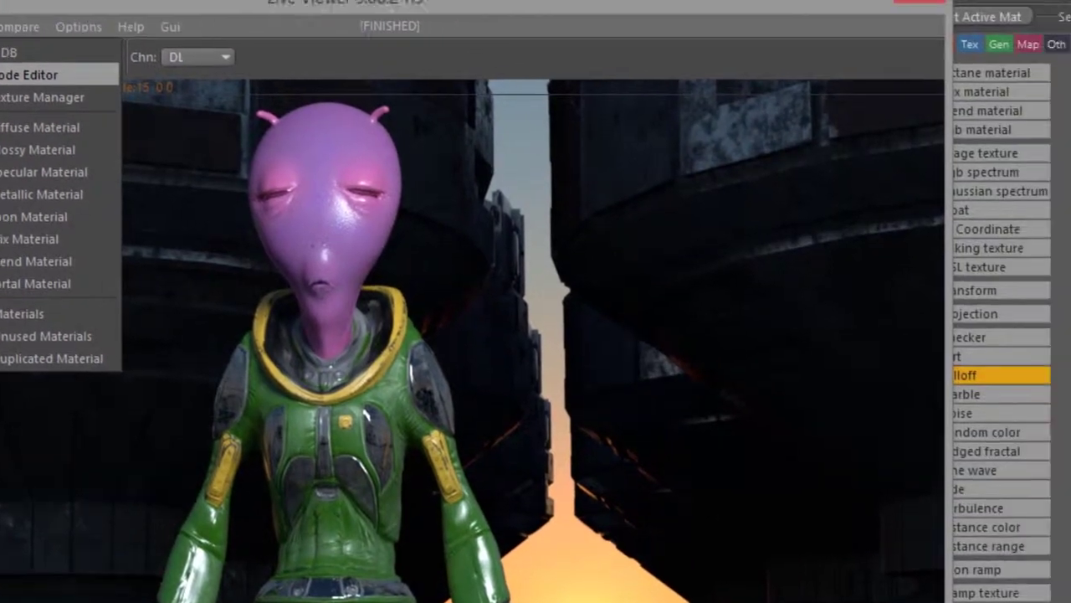
left_click(102, 65)
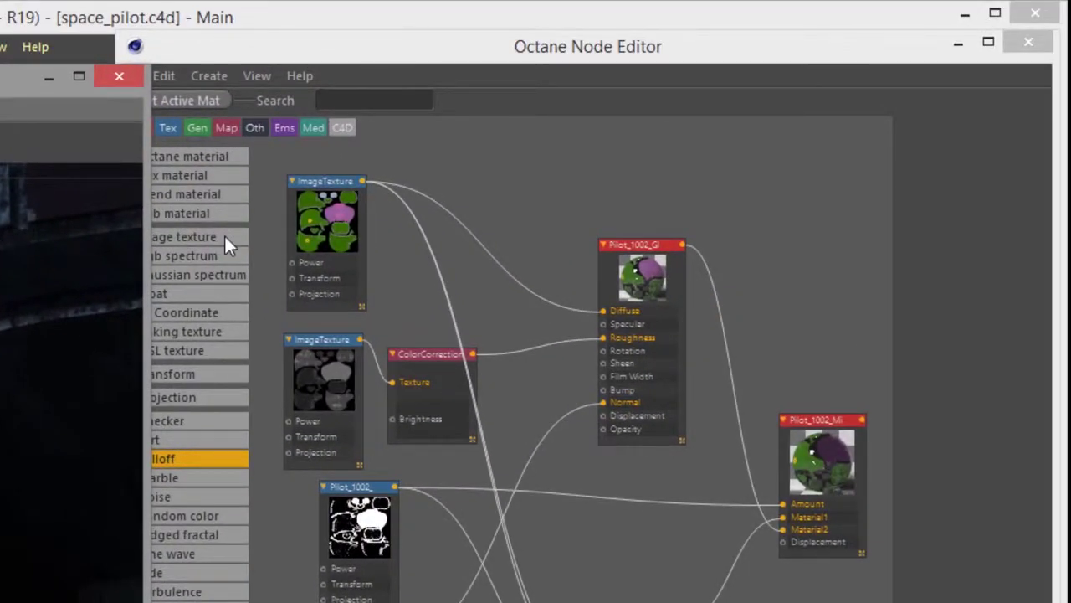
left_click(389, 48)
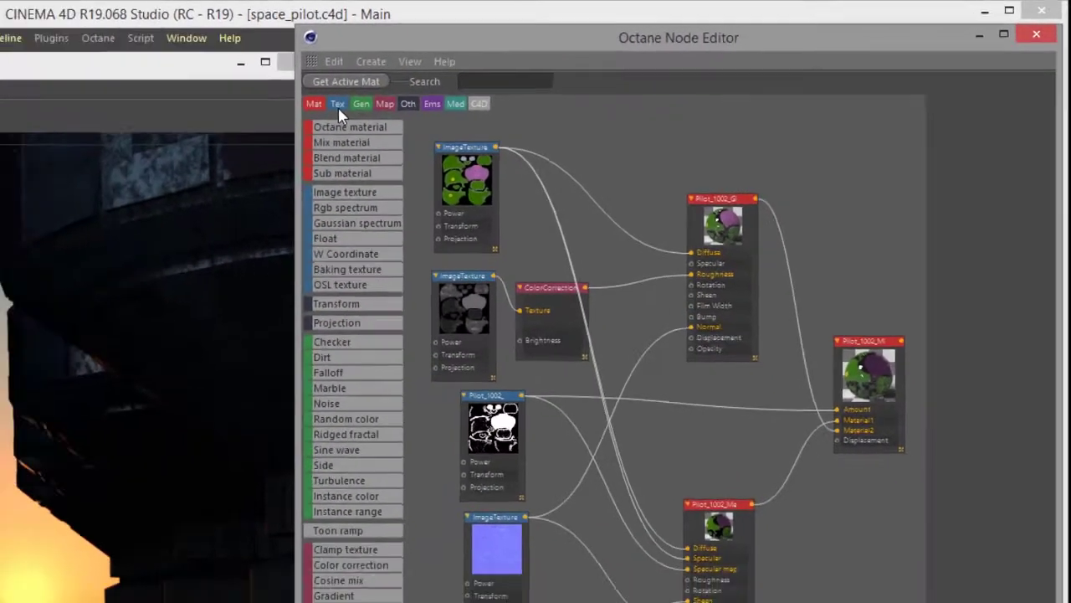
- Toggle the Tex, Gen and Map palette filters off and back on, leaving them unchanged
left_click(338, 106)
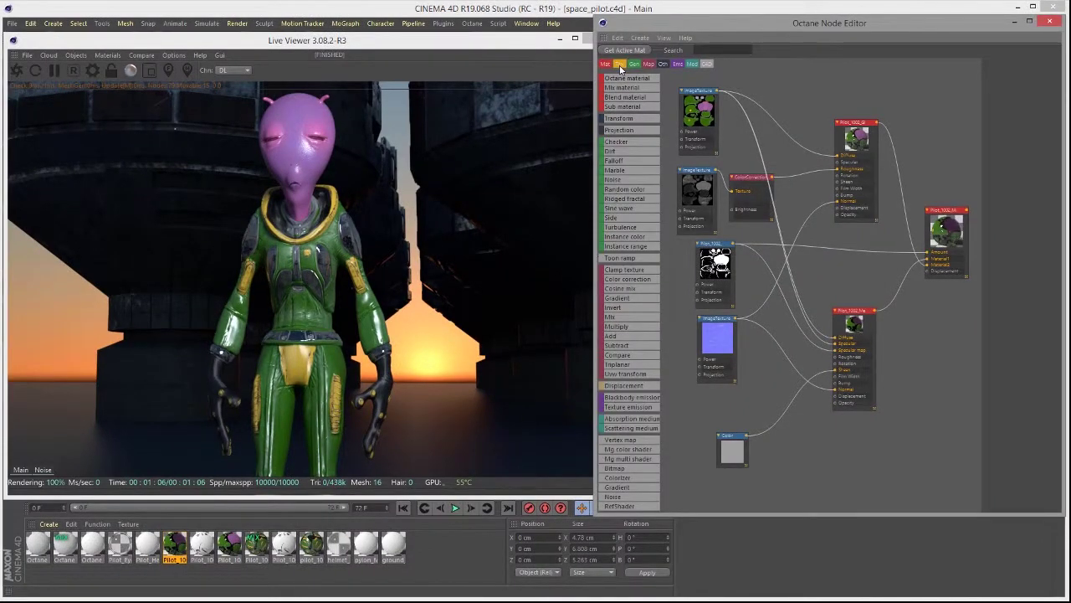
left_click(619, 64)
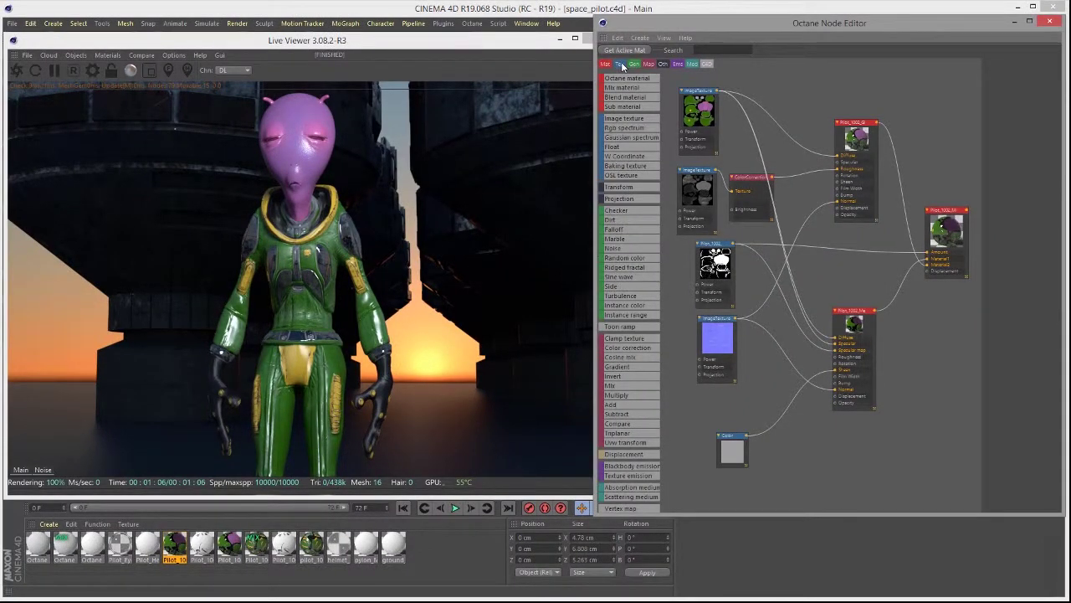
left_click(622, 65)
left_click(622, 65)
left_click(634, 65)
left_click(635, 65)
left_click(650, 65)
left_click(650, 64)
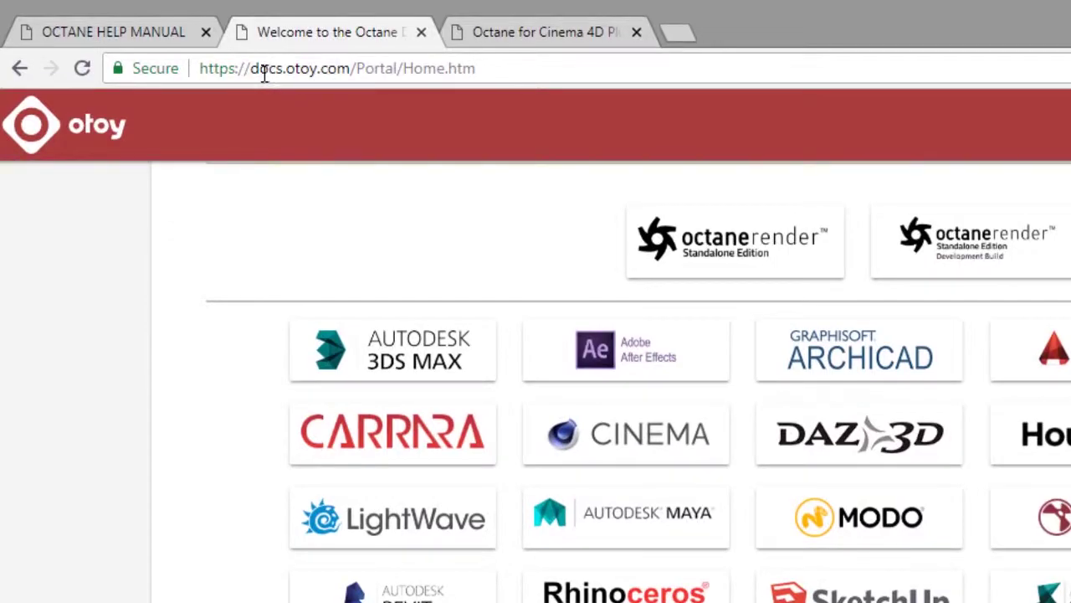
- Highlight docs.otoy.com in the address bar and scroll the page up slightly
left_click_drag(264, 73, 350, 68)
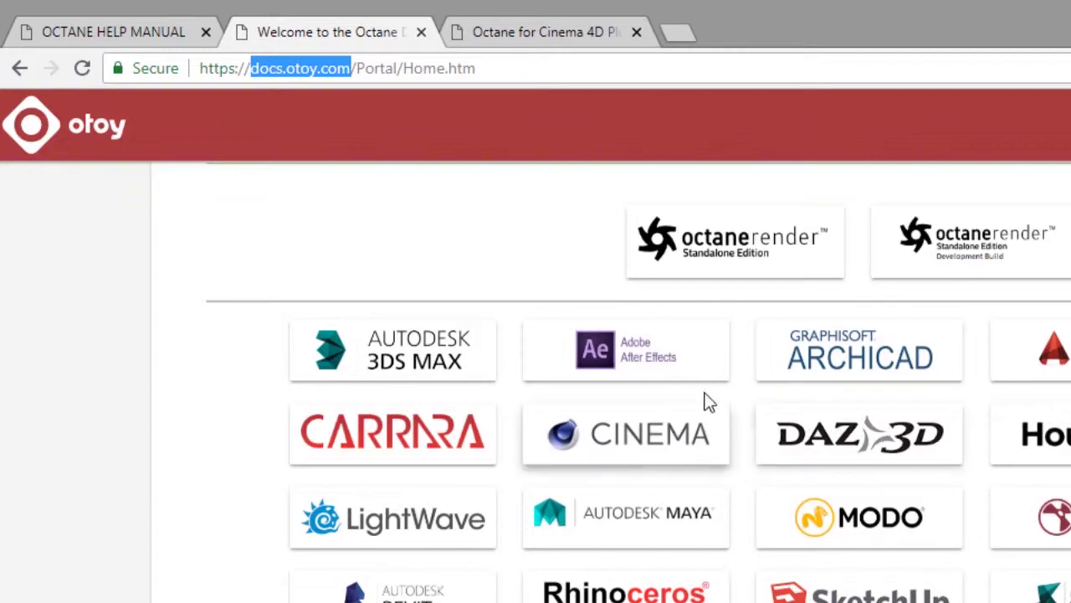
scroll(778, 387, "up", 1)
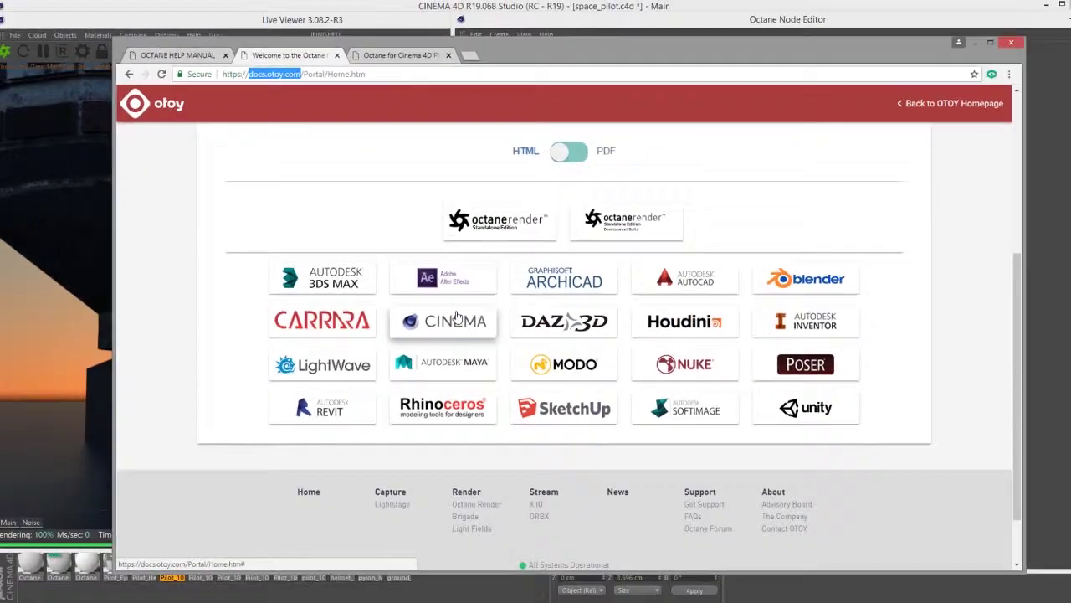
- Open the Float Texture page under Using Textures > Texture Types > Image Textures, then return to Cinema 4D
left_click(405, 55)
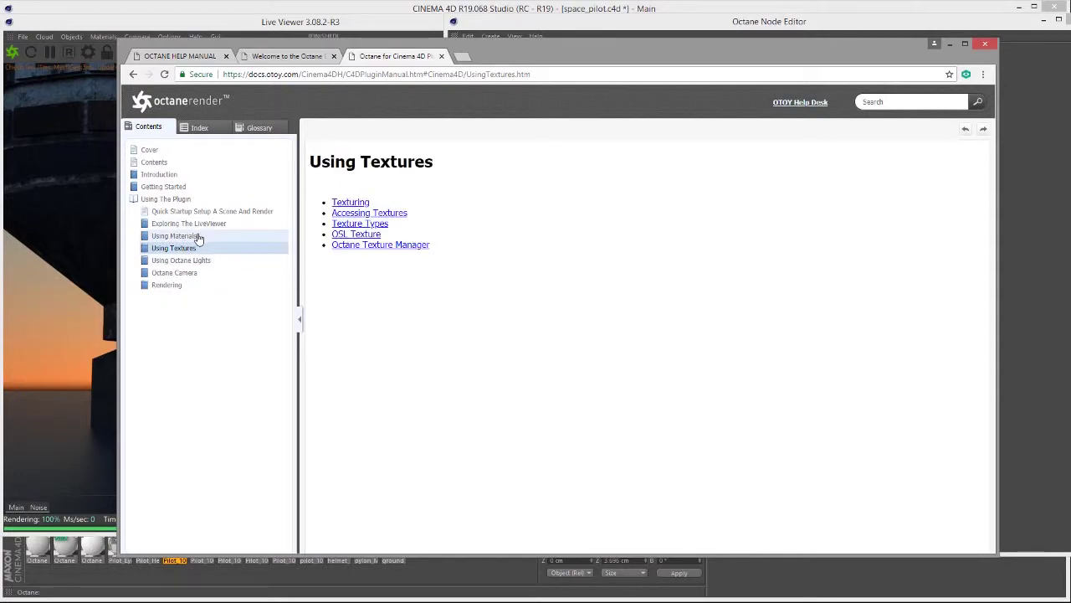
left_click(190, 261)
left_click(186, 272)
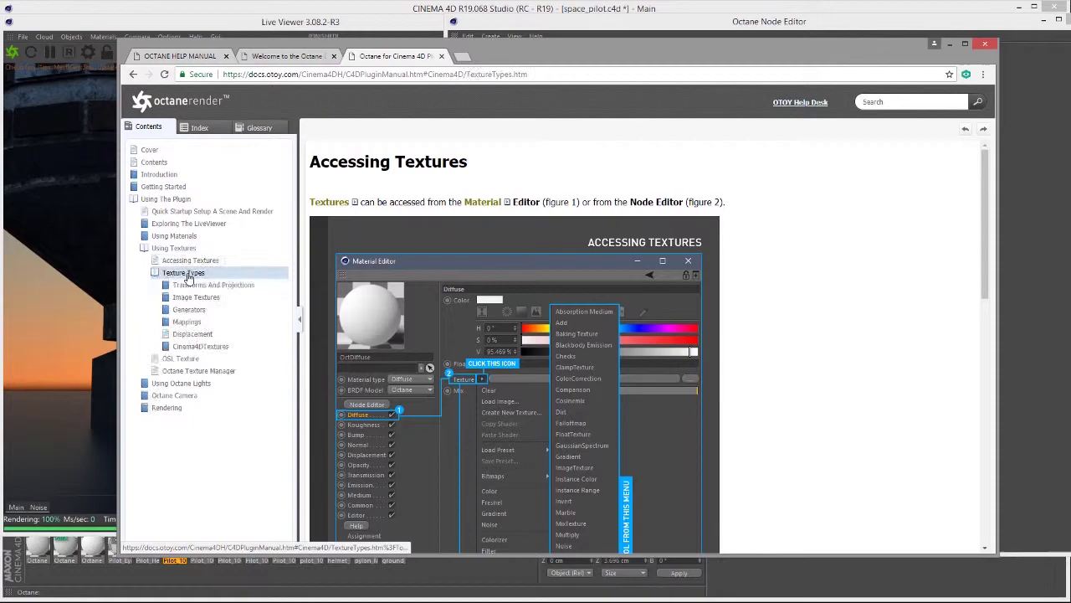
left_click(211, 299)
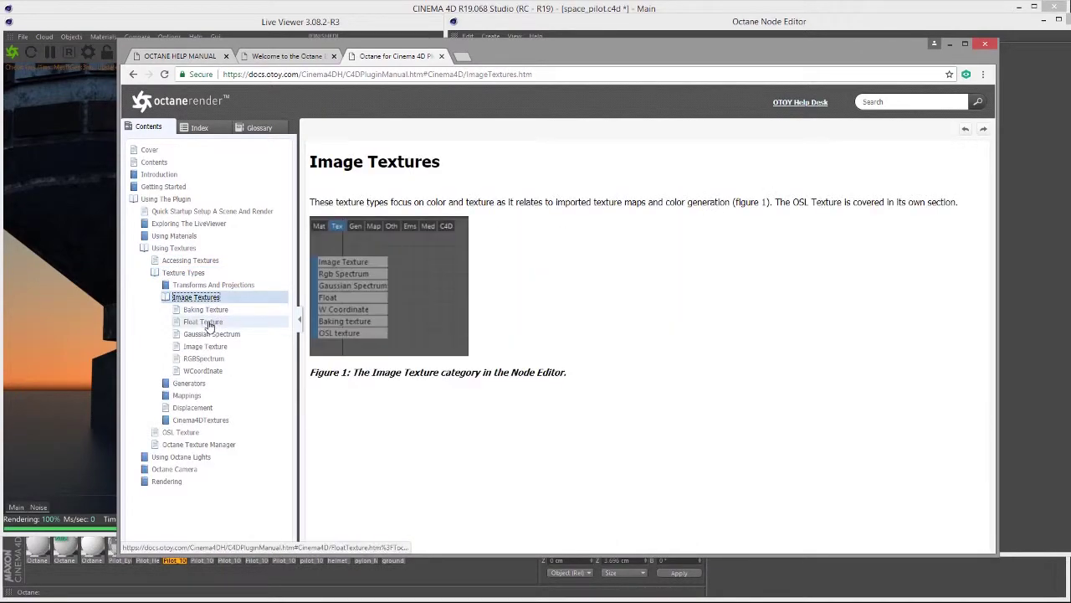
left_click(208, 323)
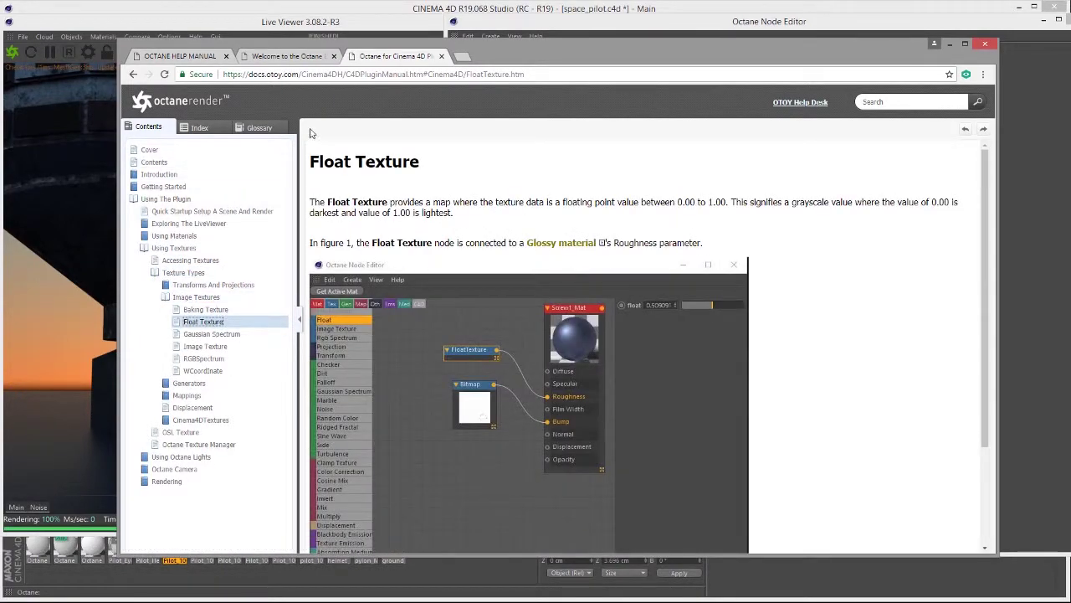
left_click_drag(505, 52, 462, 265)
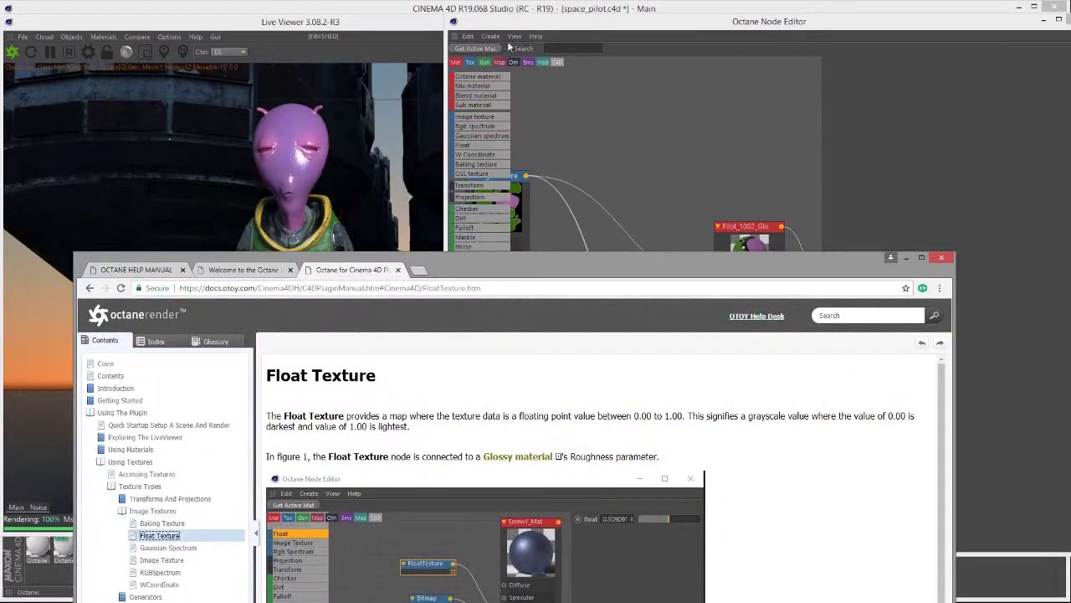
left_click(538, 39)
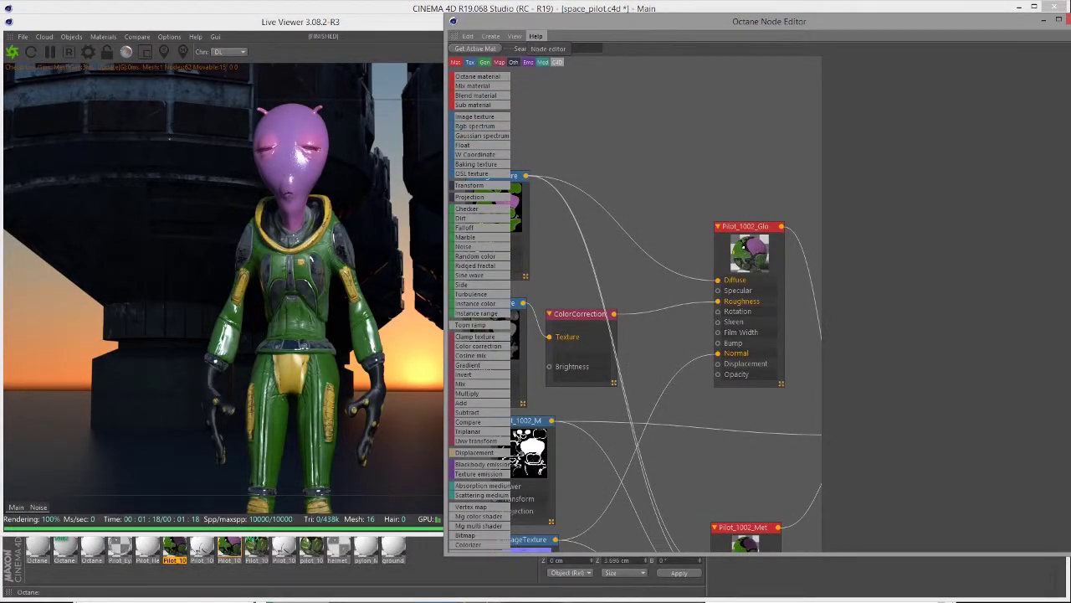
- In the Octane Help Manual, open the Texturing Your Creation and Accessing Textures pages
left_click(548, 48)
left_click_drag(542, 266, 579, 67)
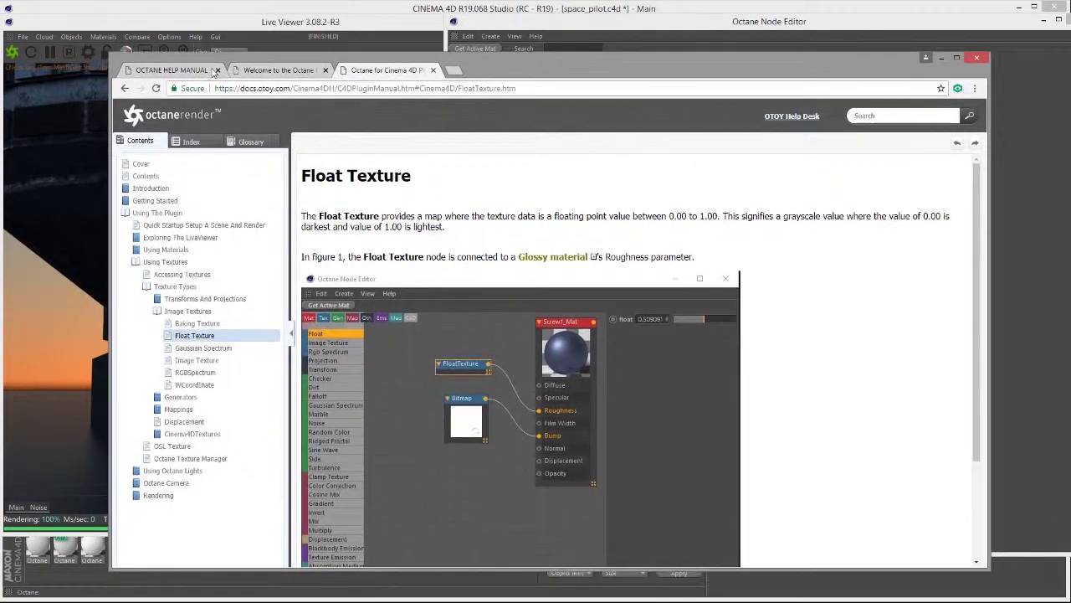
left_click(155, 71)
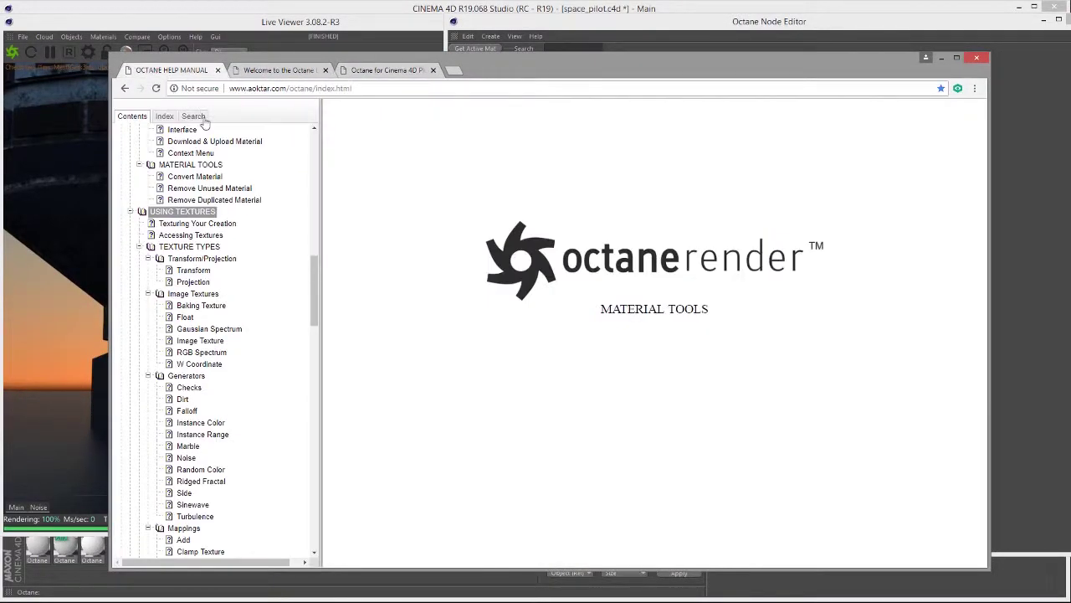
left_click(204, 224)
left_click(207, 236)
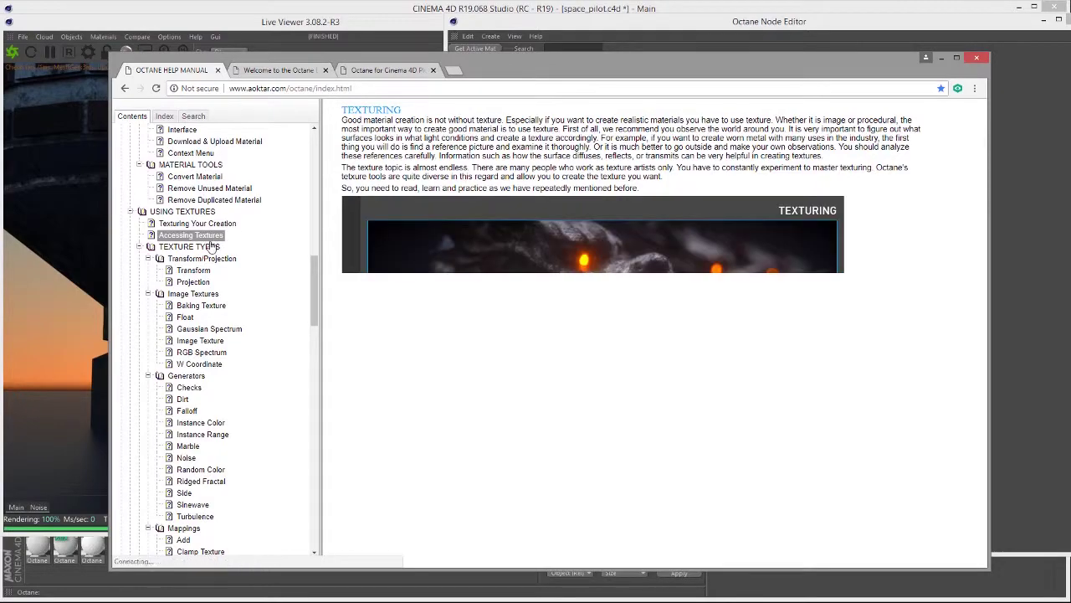
- Open the Transform and Projection pages, then hide the browser to reveal the node editor
left_click(209, 259)
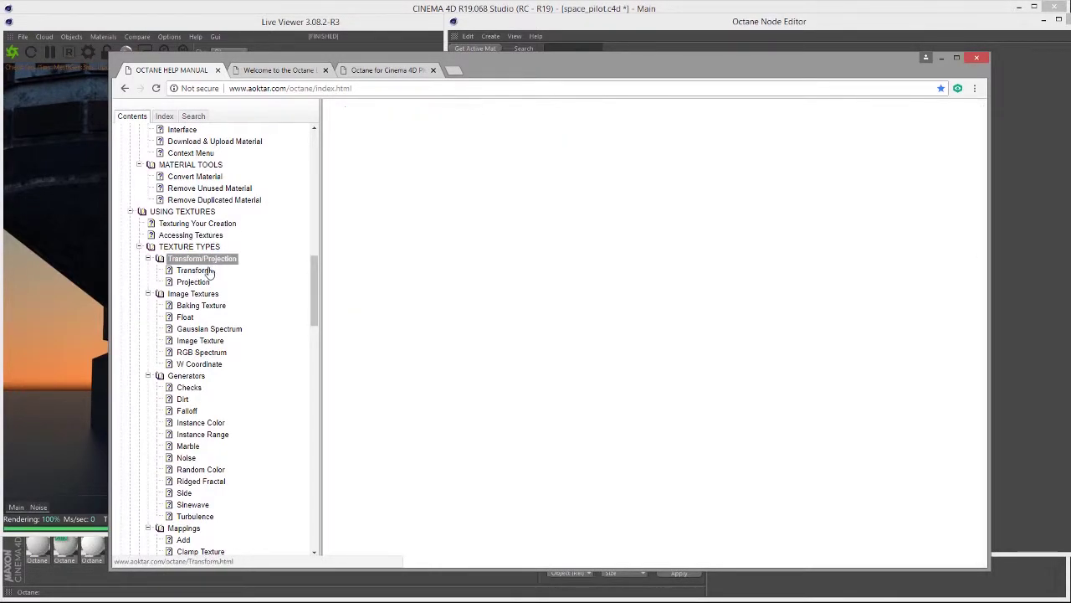
left_click(194, 271)
left_click(192, 282)
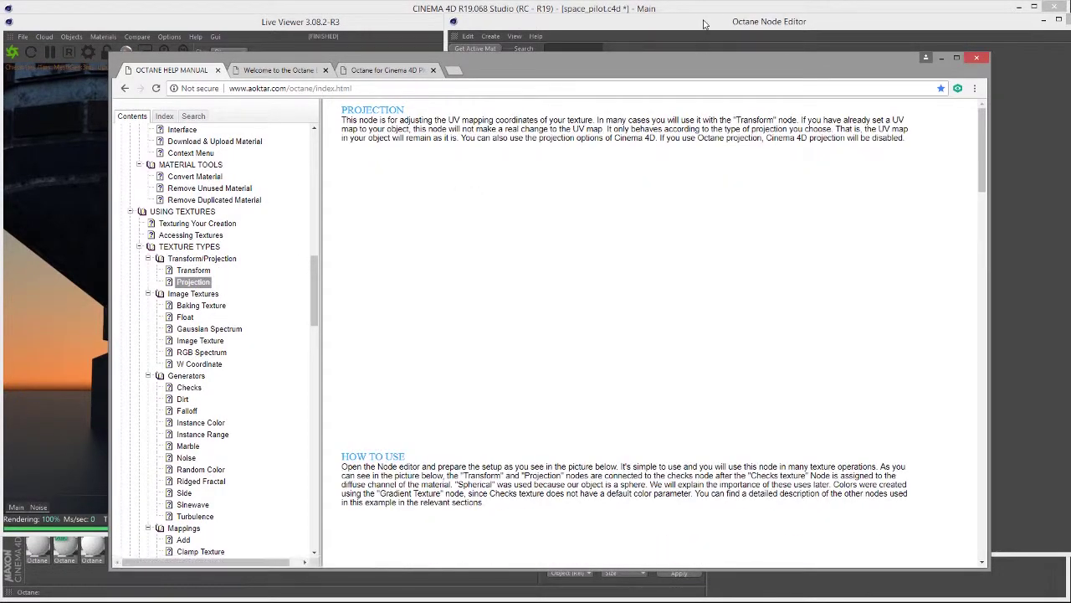
left_click_drag(688, 63, 226, 194)
key("alt+Tab")
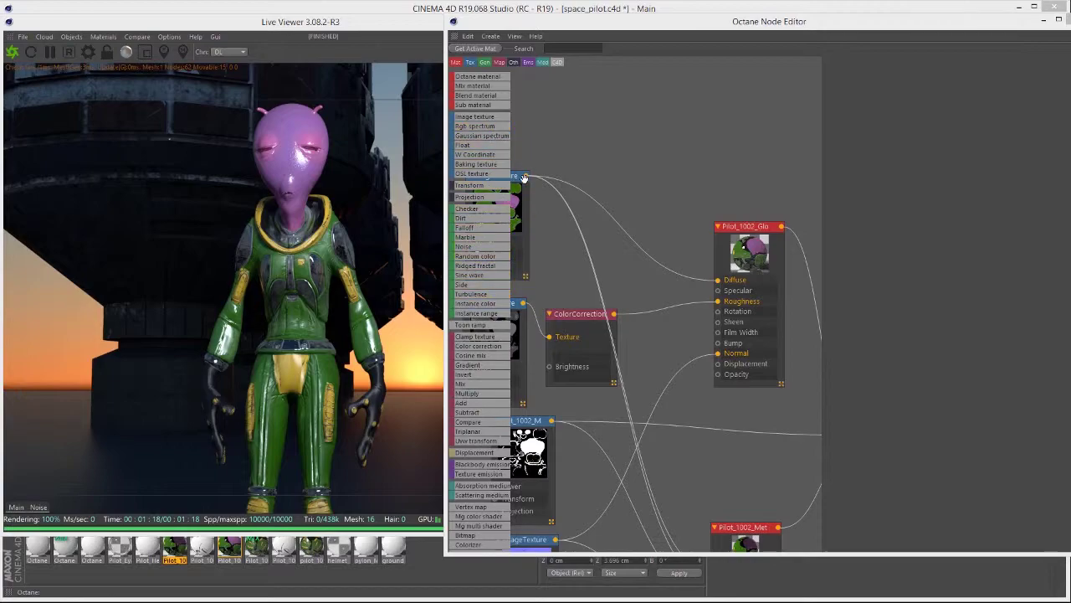
- Turn off the Mat, Gen, Oth, Ems, Med and C4D palette filters, leaving only Tex nodes listed
left_click_drag(532, 22, 501, 25)
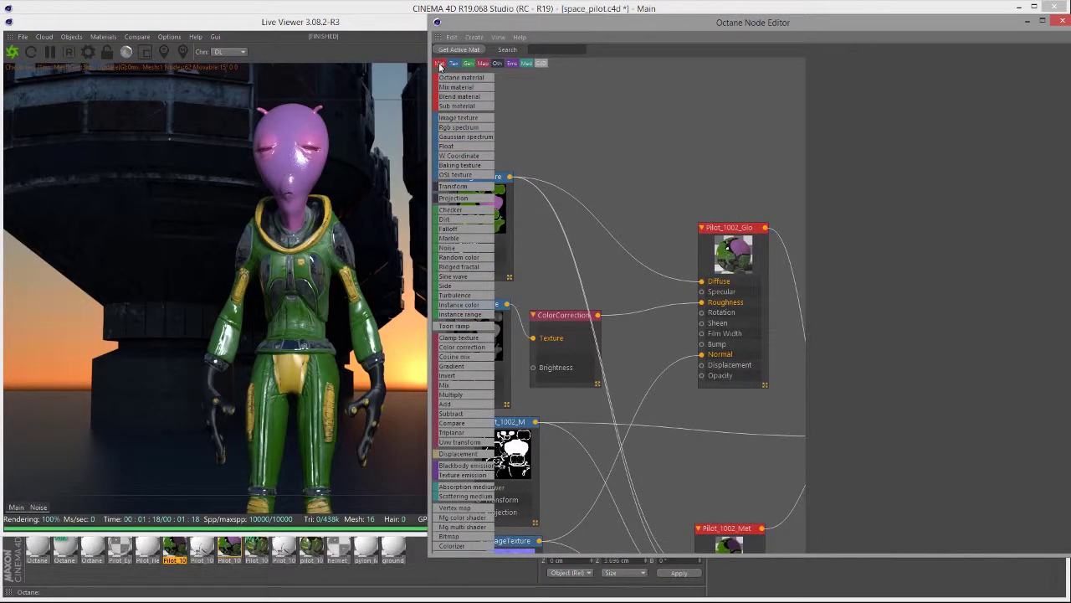
left_click(439, 64)
left_click(469, 63)
left_click(498, 63)
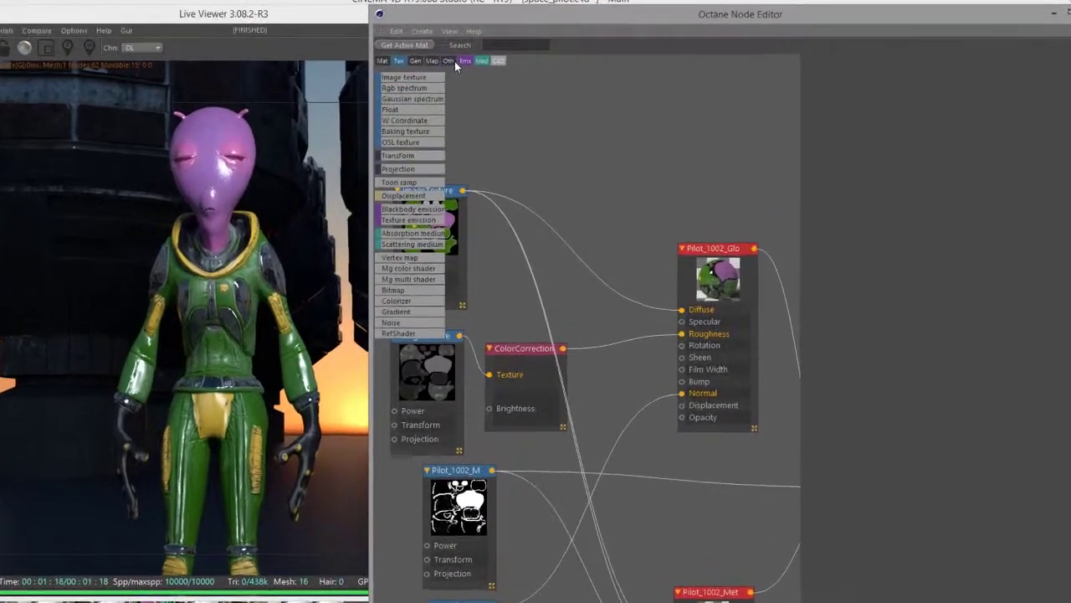
left_click(464, 61)
left_click(482, 61)
left_click(498, 61)
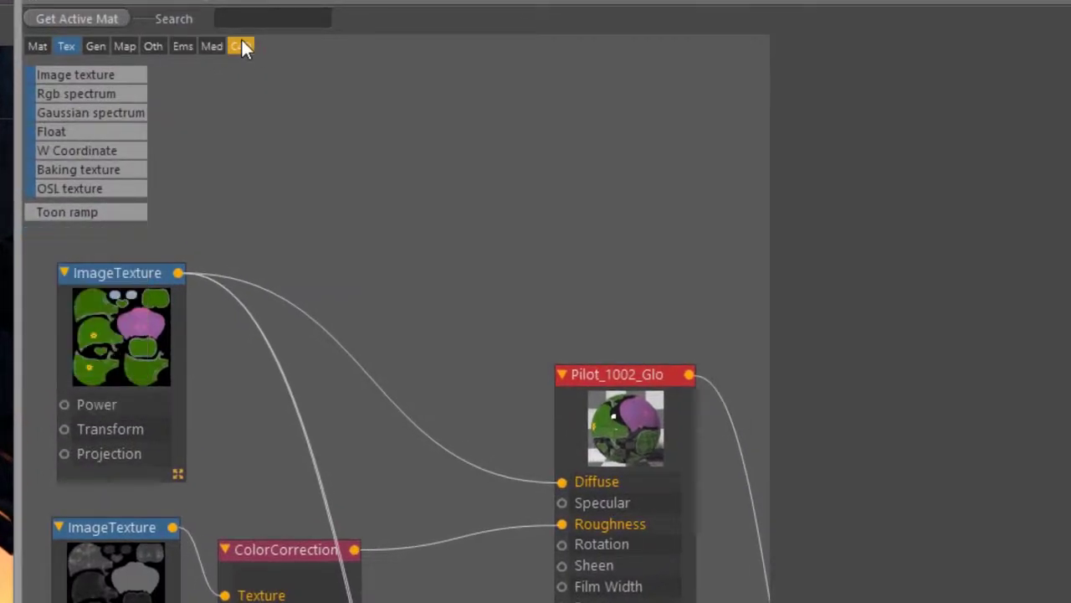
- Pan the canvas to free space and drop an Rgb spectrum node from the Tex list onto it
middle_click_drag(198, 106, 335, 290)
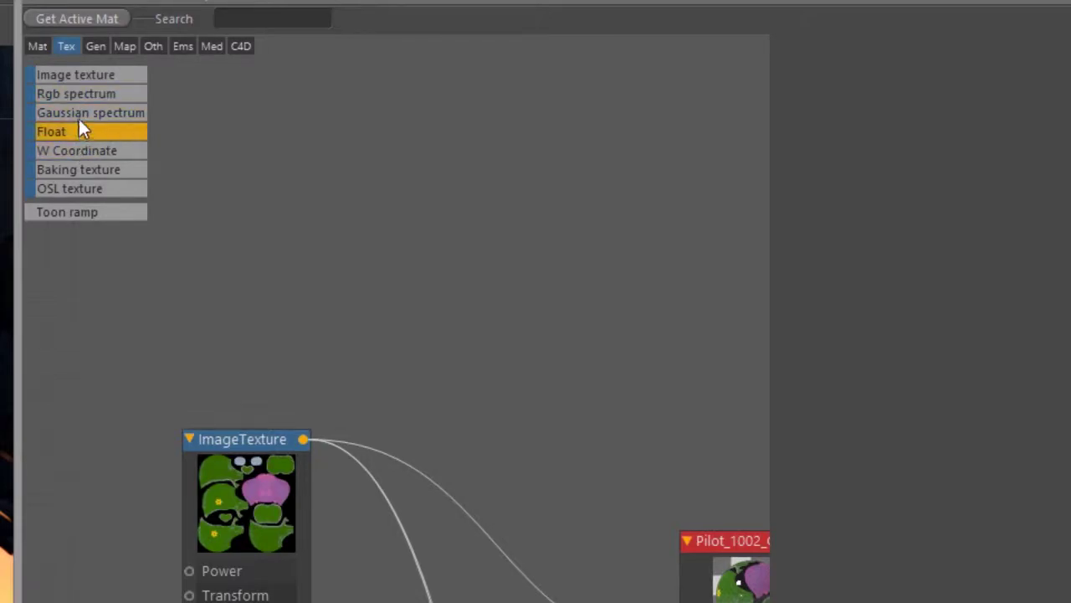
left_click_drag(78, 90, 469, 386)
- Place the RgbSpectrum node beside Pilot_1002_Glo and connect it to the Diffuse input
middle_click_drag(559, 376, 330, 268)
left_click_drag(284, 335, 256, 532)
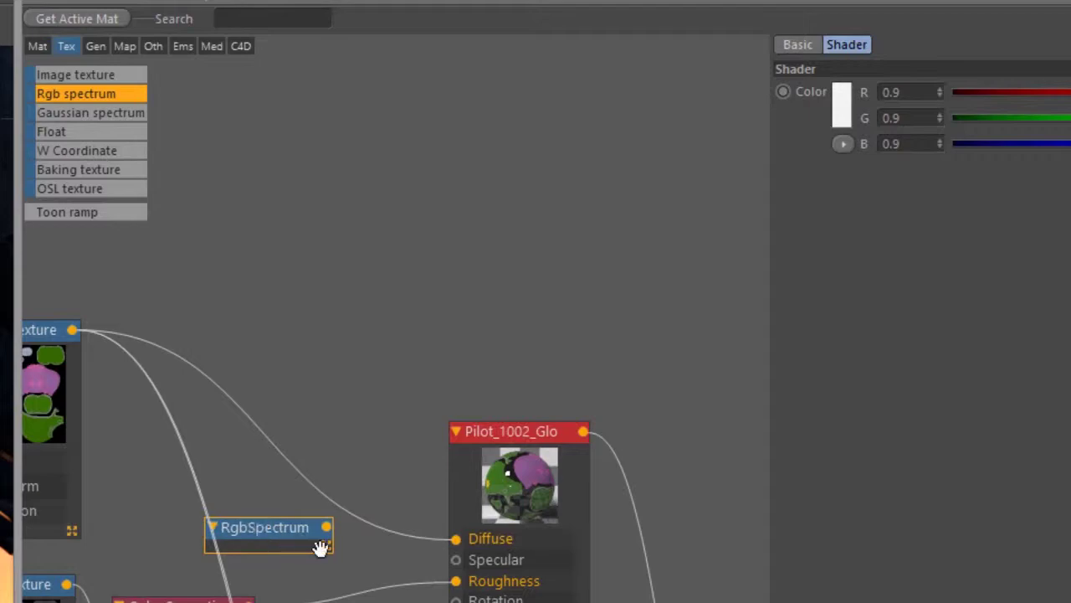
left_click_drag(328, 529, 455, 538)
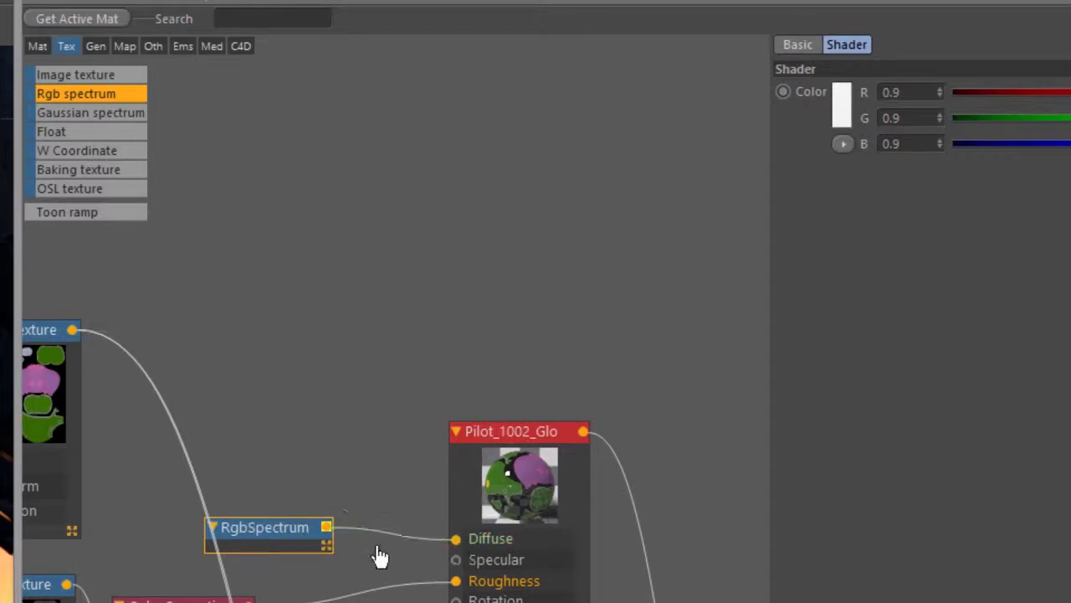
left_click_drag(299, 527, 339, 495)
middle_click_drag(162, 388, 221, 366)
left_click_drag(373, 491, 360, 501)
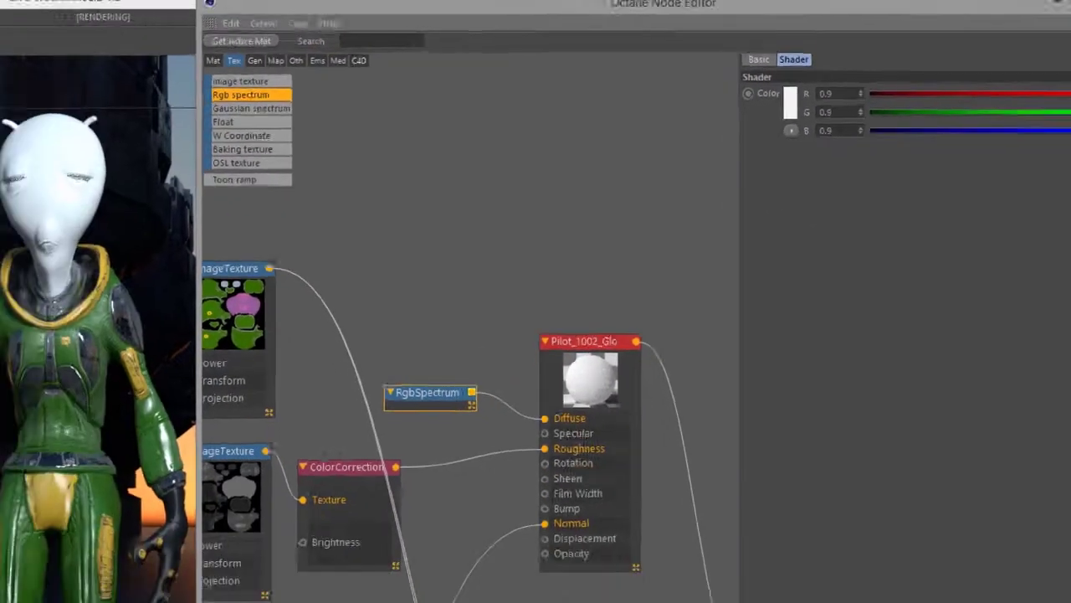
- Make the RgbSpectrum colour yellow using HSV hue, saturation and value, then return to RGB mode
left_click_drag(1049, 93, 918, 115)
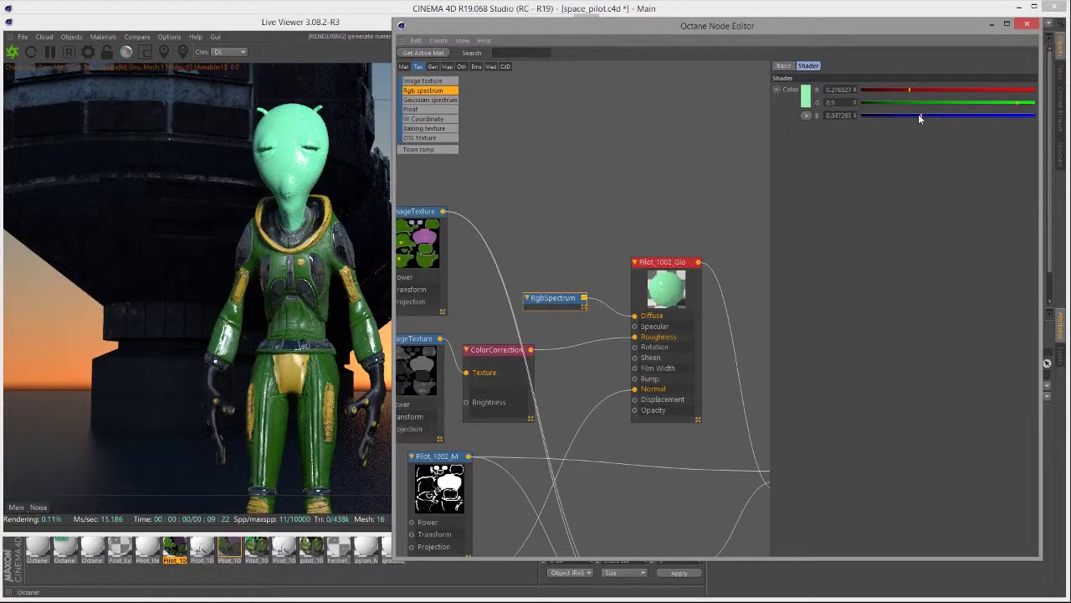
left_click(806, 116)
left_click(807, 137)
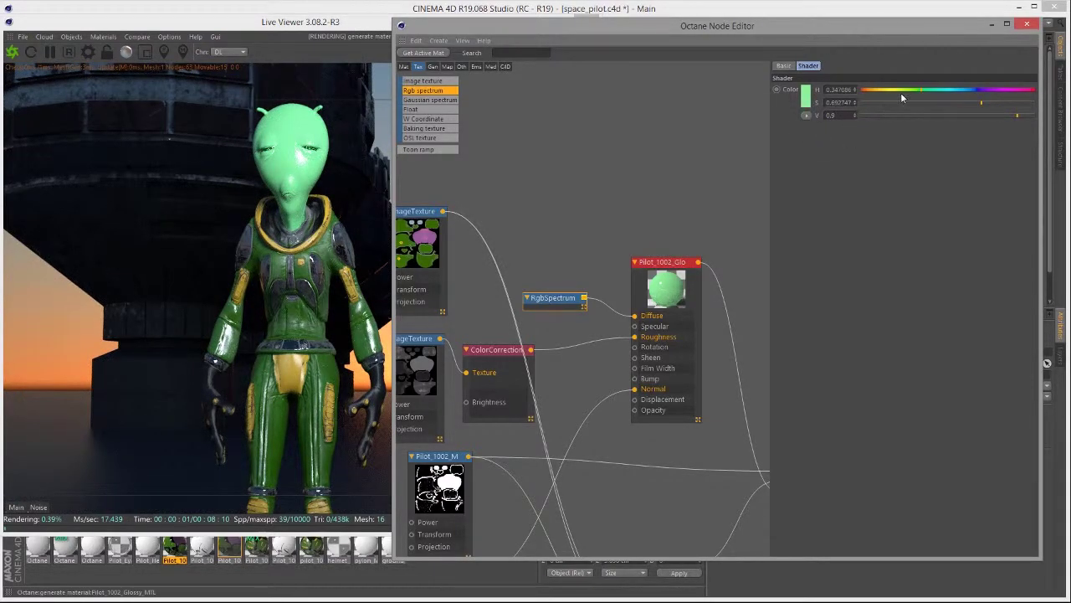
left_click_drag(917, 95, 884, 92)
mouse_move(945, 102)
left_mouse_down()
mouse_move(877, 101)
mouse_move(934, 102)
left_mouse_up()
left_click(1013, 104)
left_click_drag(1002, 115, 974, 114)
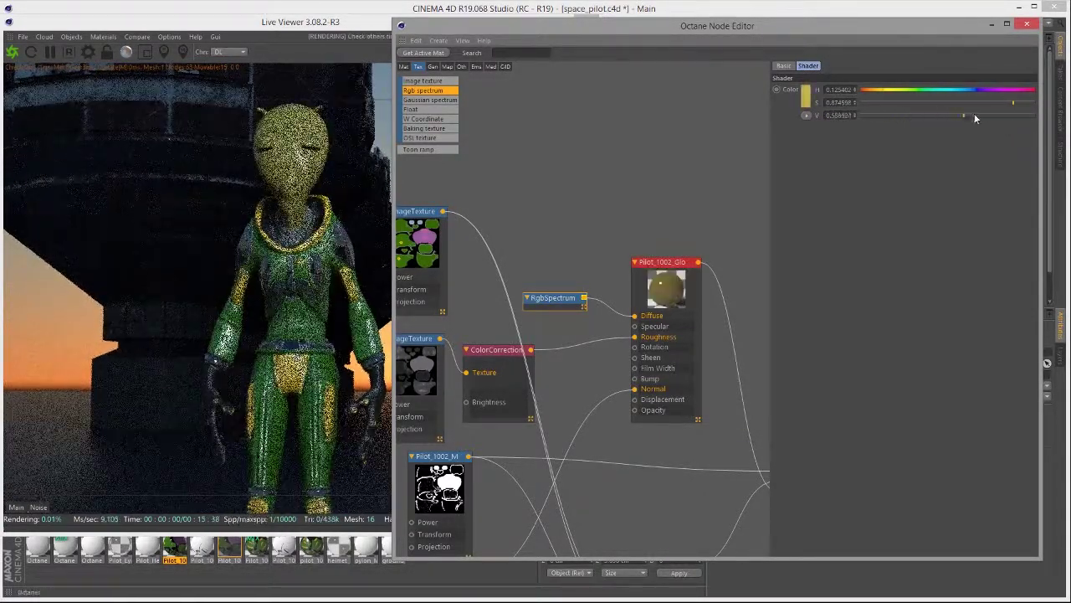
left_click(806, 115)
left_click(812, 127)
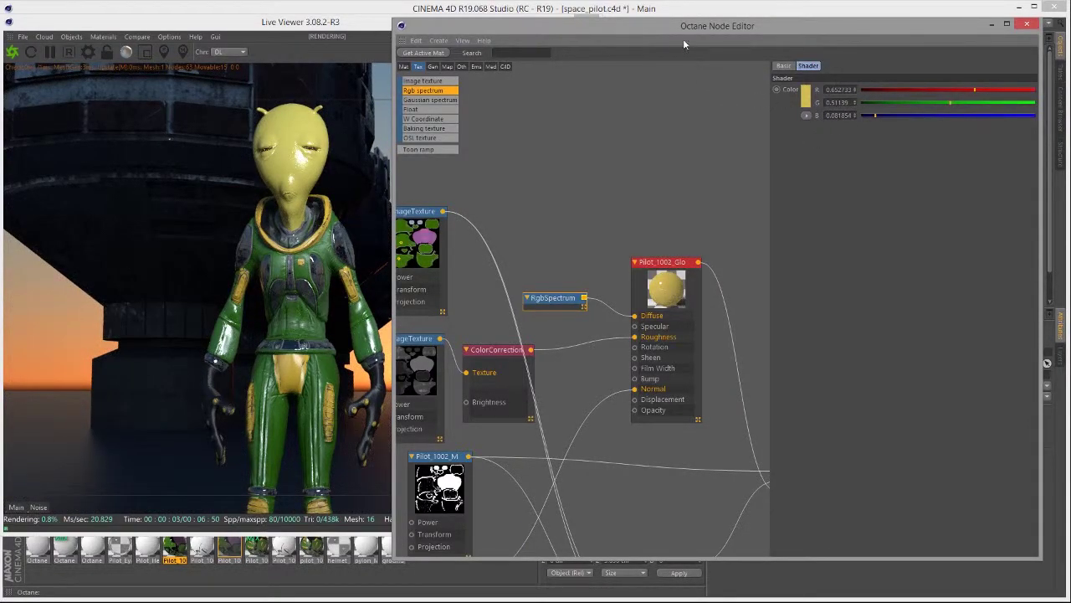
left_click_drag(682, 26, 727, 17)
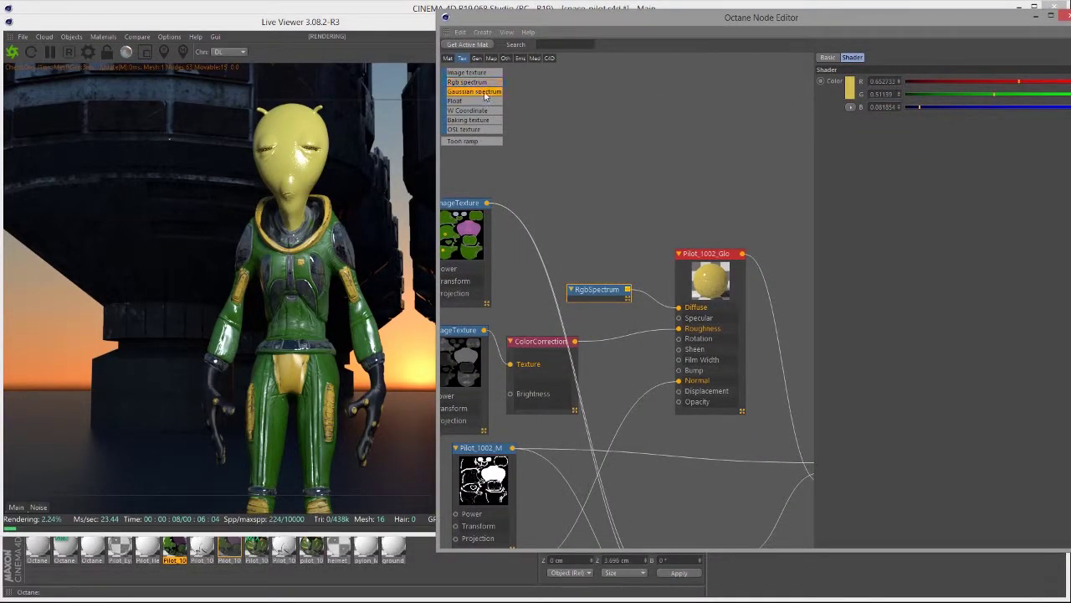
- Add a GaussianSpectrum node for Diffuse and tune it to wavelength 0.64, width 0.057, keeping the head yellow
left_click_drag(584, 208, 679, 307)
left_click(617, 204)
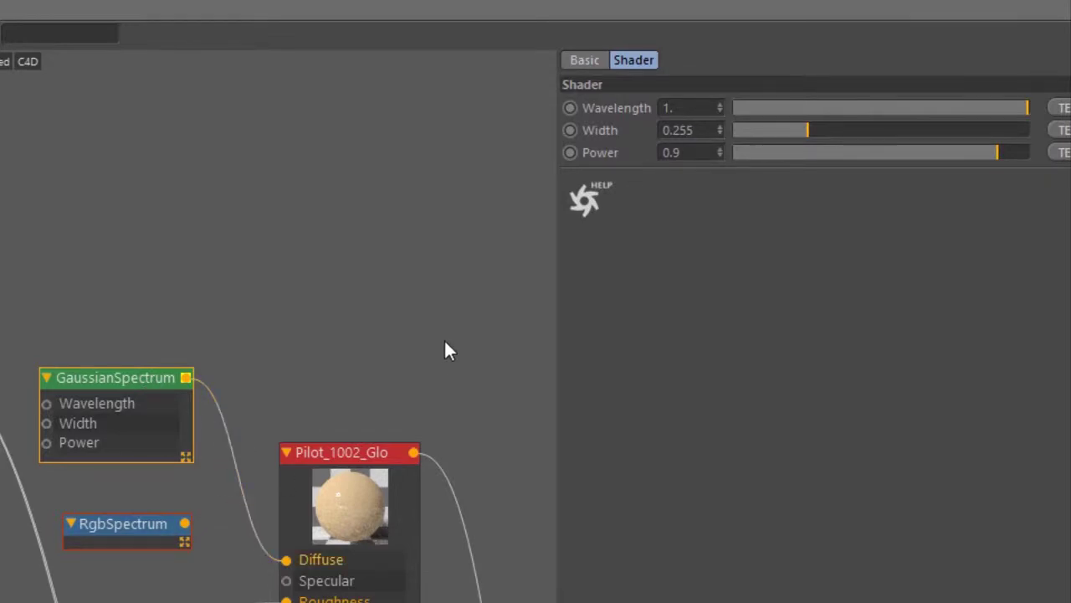
left_click_drag(961, 106, 760, 153)
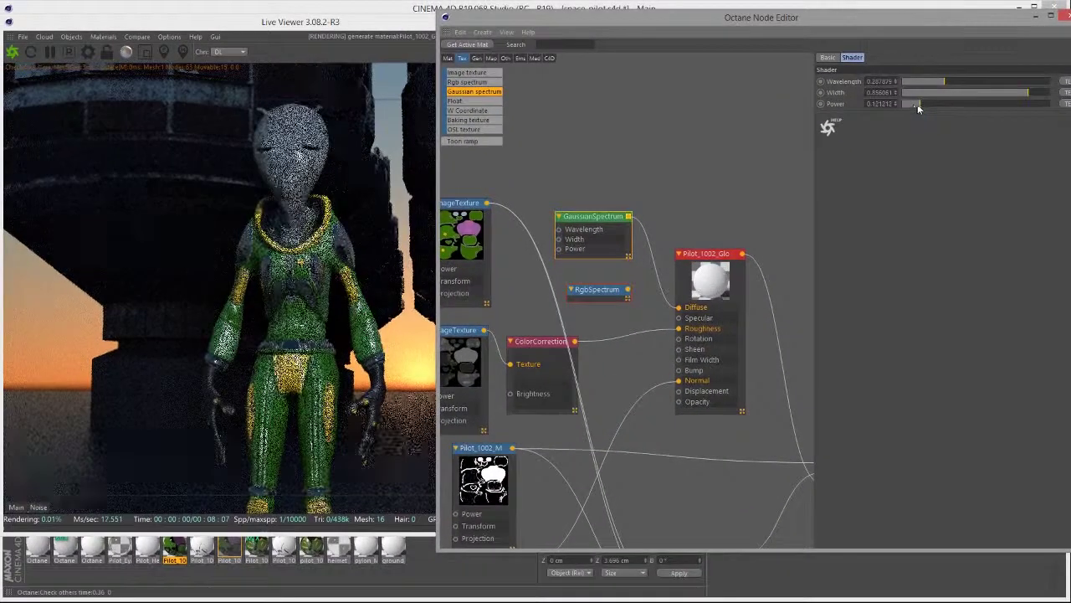
left_click_drag(909, 104, 1063, 117)
left_click_drag(952, 78, 913, 97)
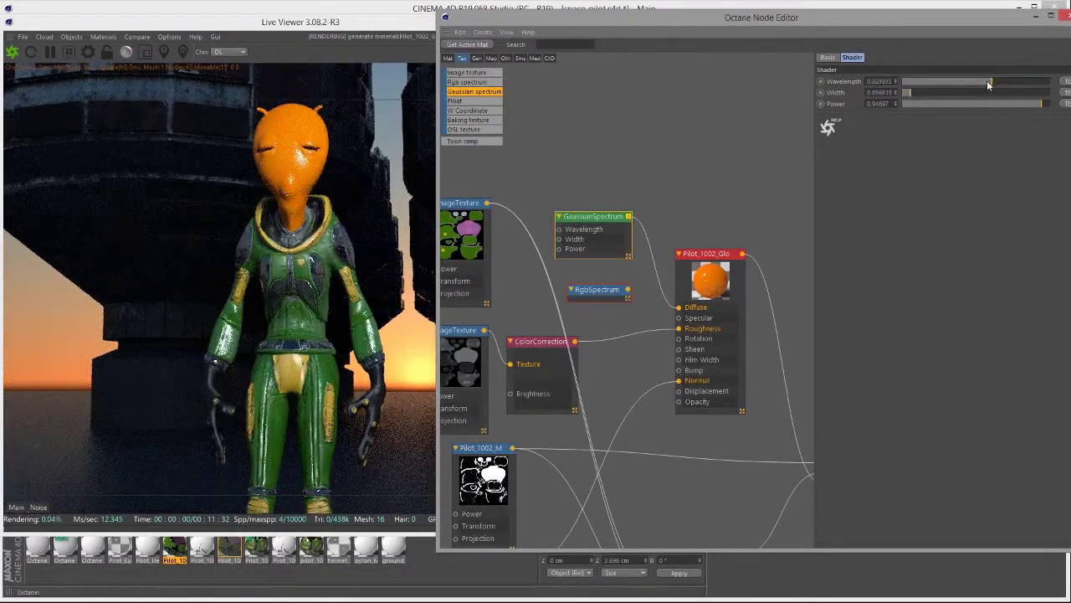
mouse_move(989, 84)
left_mouse_down()
mouse_move(919, 82)
mouse_move(1028, 83)
mouse_move(996, 84)
left_mouse_up()
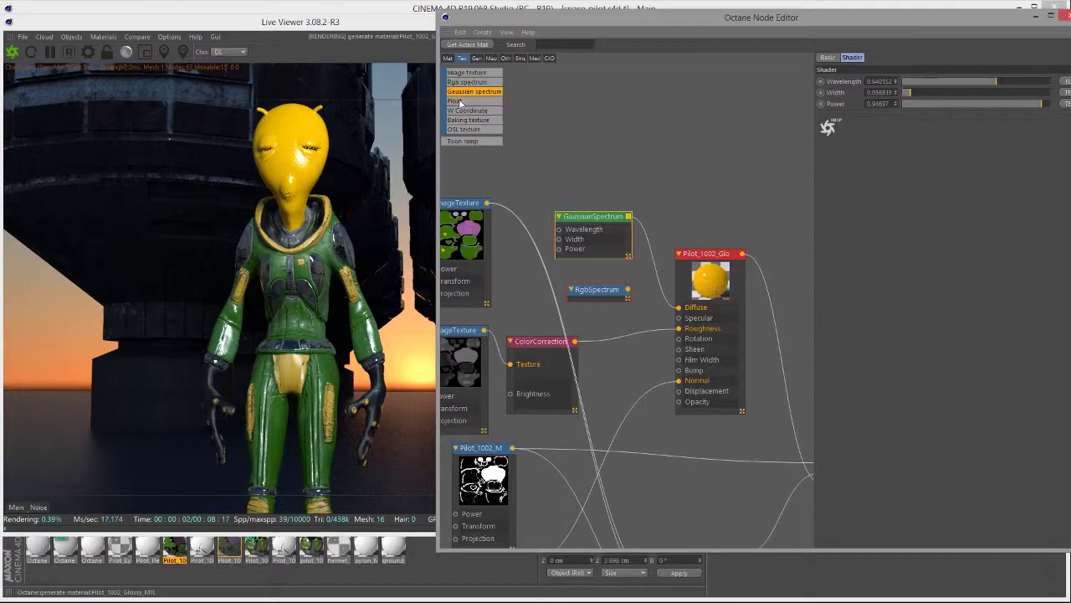
- Add a FloatTexture node near the glossy material, moving the GaussianSpectrum node aside
left_click_drag(456, 101, 596, 153)
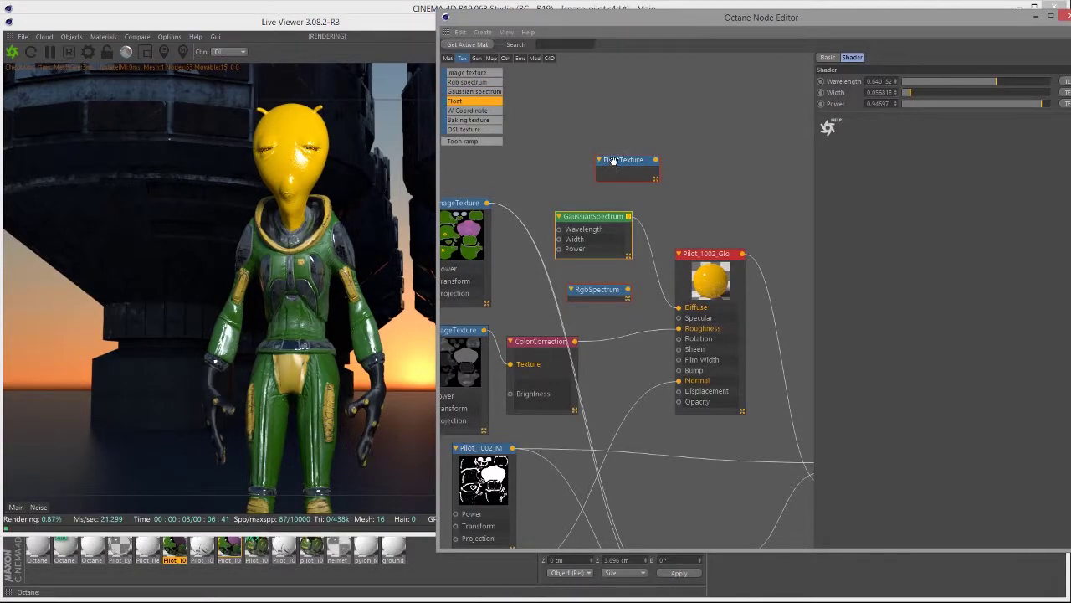
left_click_drag(594, 215, 535, 195)
left_click_drag(604, 160, 679, 307)
left_click_drag(613, 190, 635, 178)
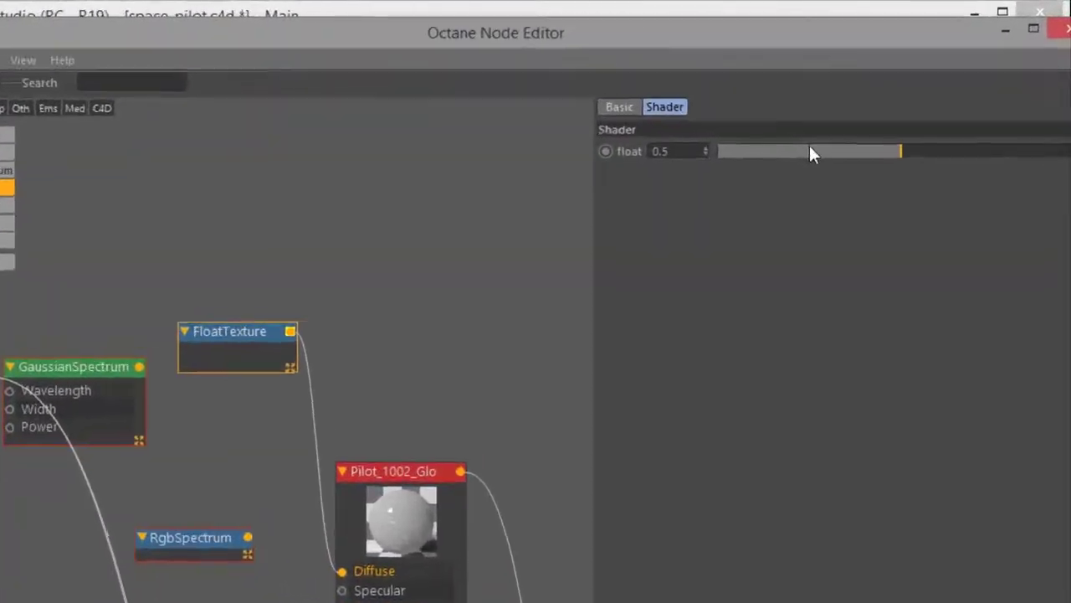
- Set the FloatTexture value to 0.957746, turning the pilot's head white
left_click_drag(931, 81, 867, 78)
left_click_drag(706, 167, 1070, 186)
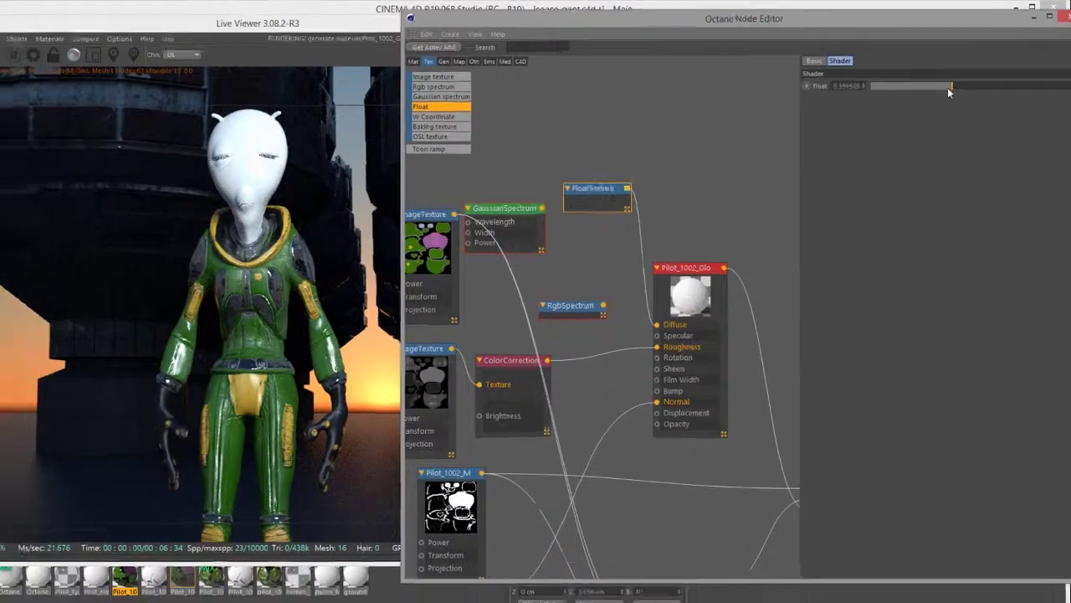
left_click_drag(829, 174, 688, 170)
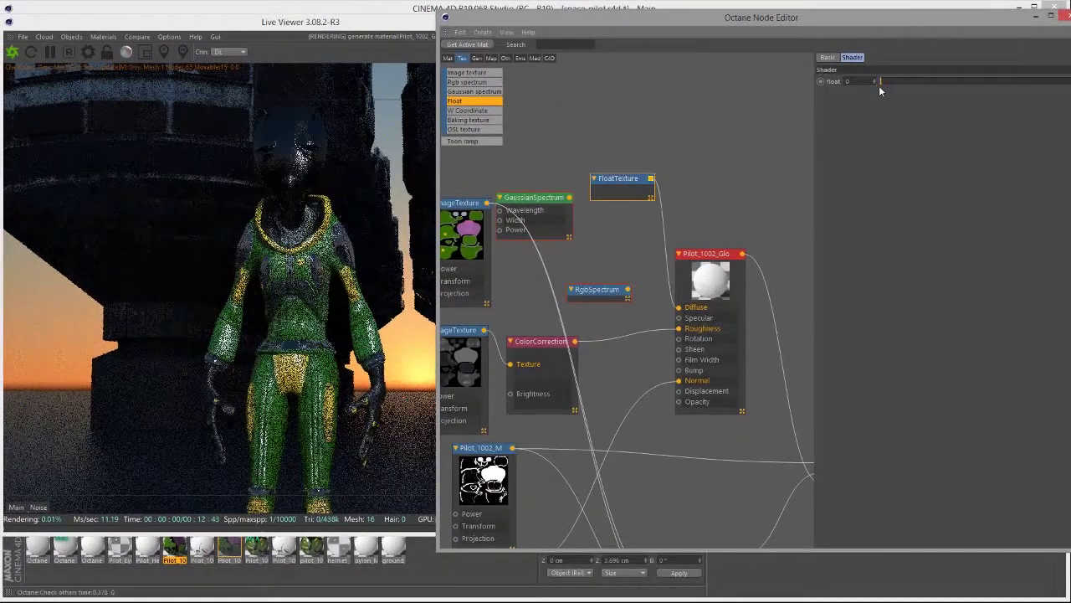
left_click_drag(879, 81, 1070, 84)
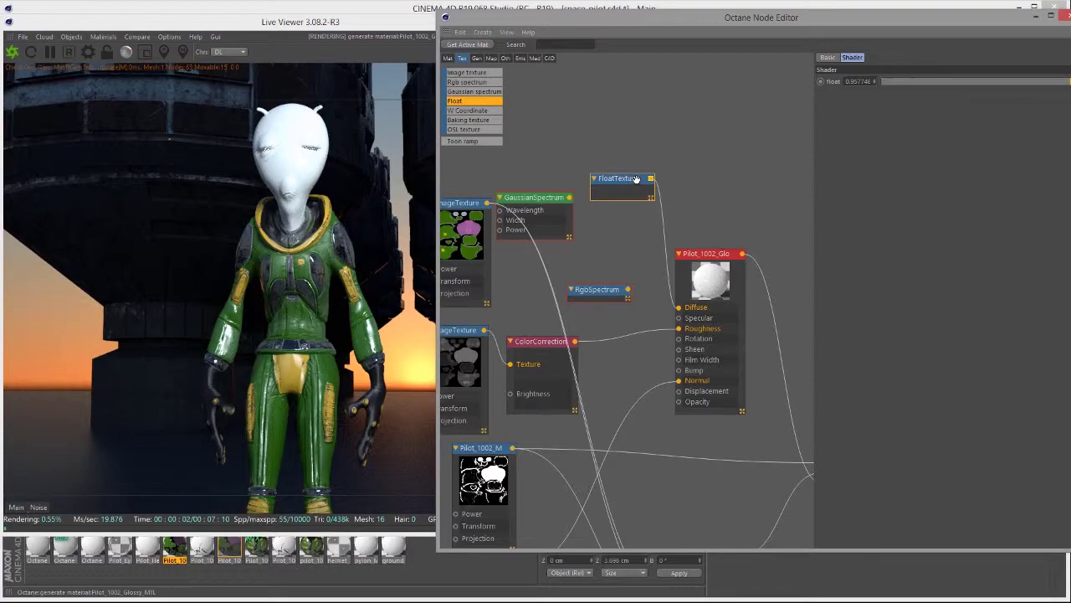
left_click_drag(637, 179, 636, 200)
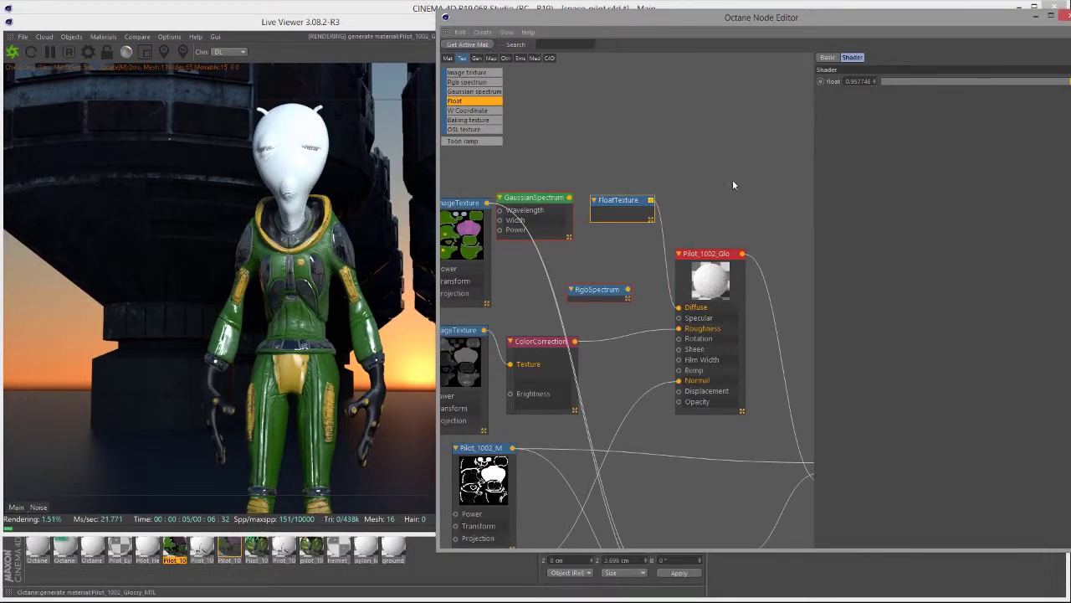
- Wire the ImageTexture output back into Pilot_1002_Glo's Diffuse input
scroll(731, 176, "down", 3)
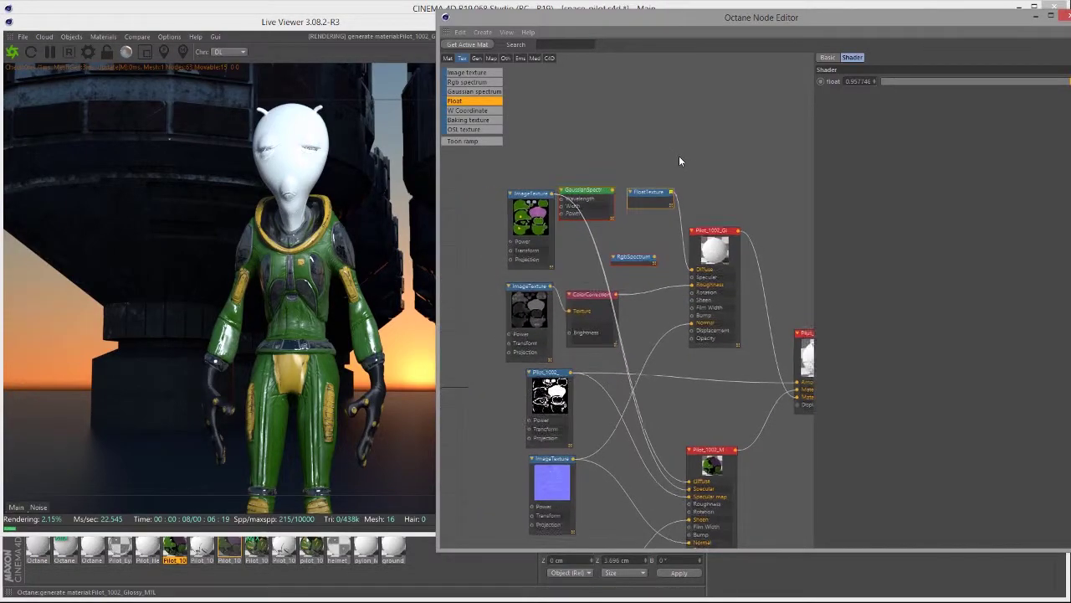
scroll(678, 157, "down", 3)
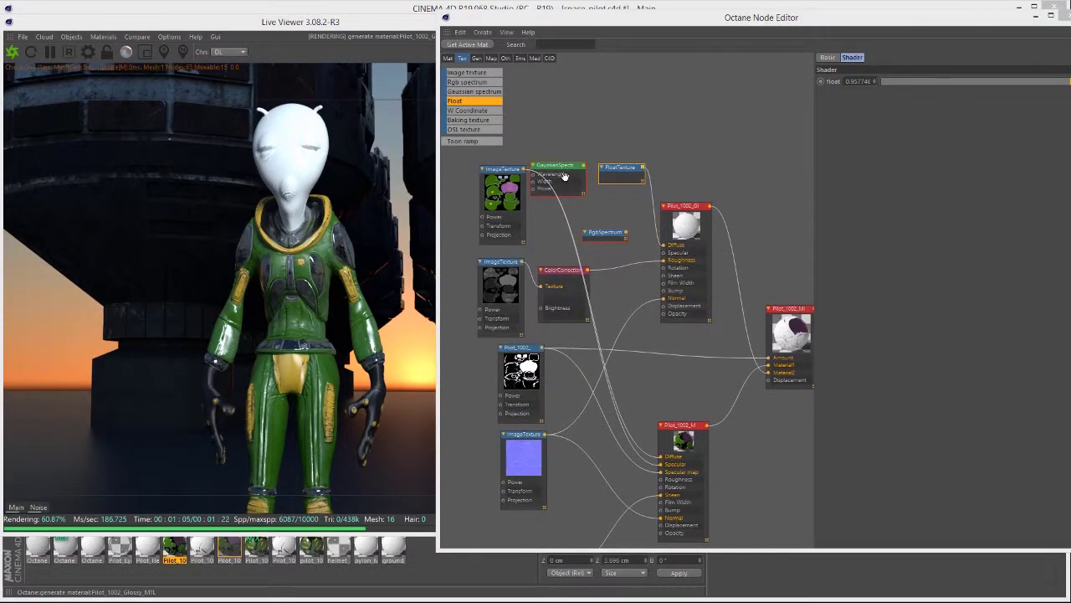
left_click_drag(519, 170, 666, 251)
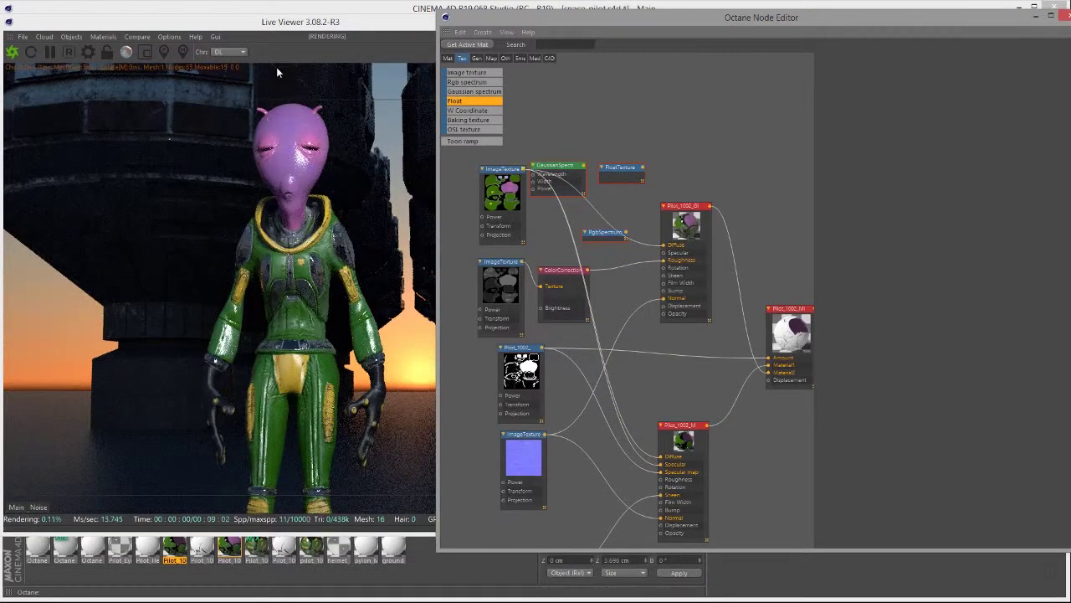
- Bring the Live Viewer to the front and shift it slightly to show the textured pink head
left_click(308, 25)
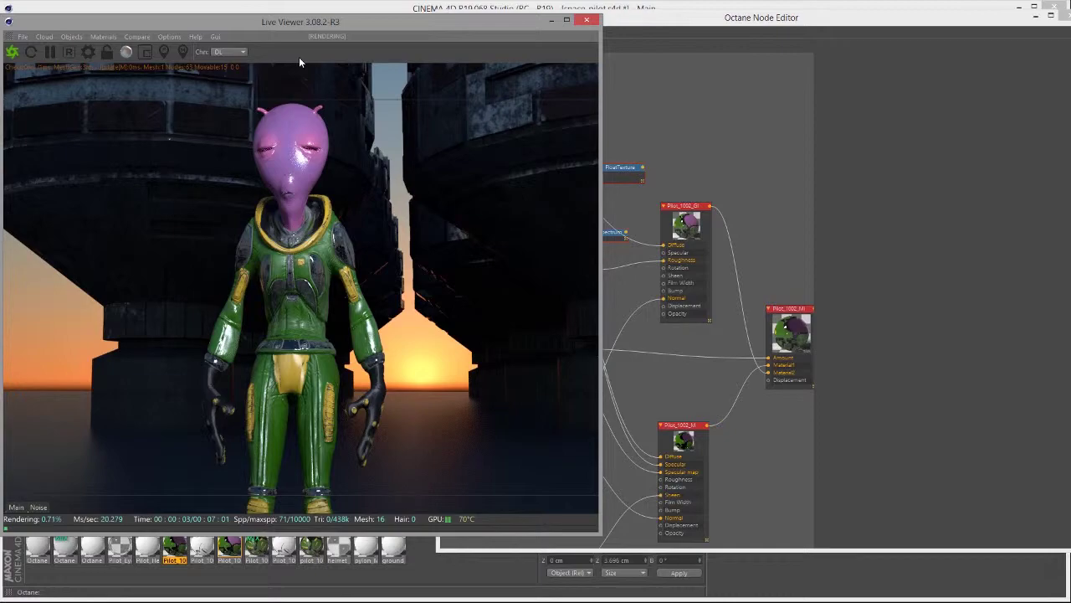
left_click(643, 30)
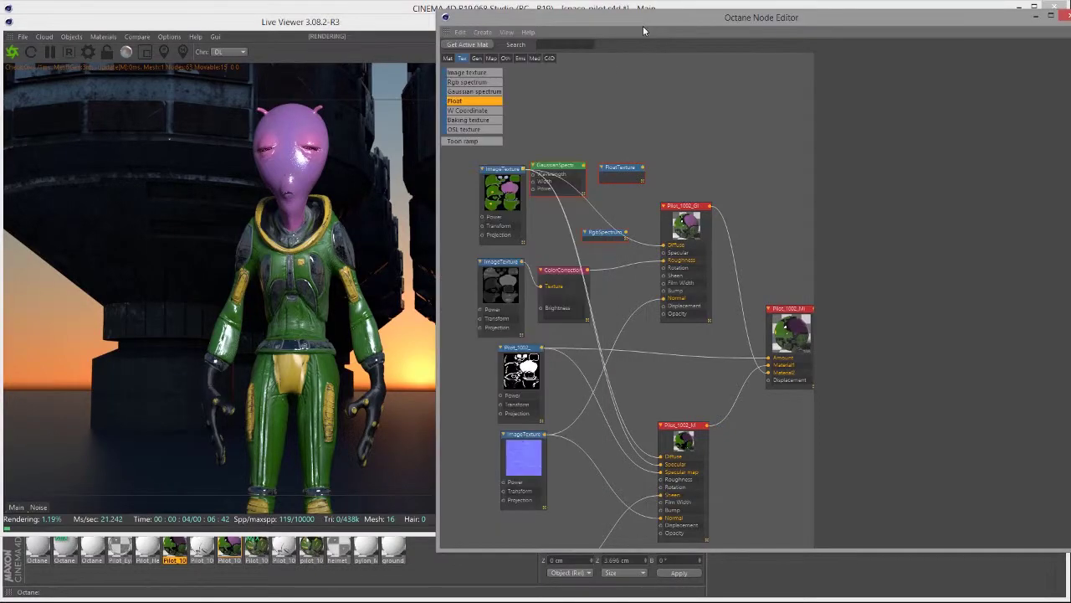
left_click(263, 28)
left_click_drag(216, 32, 242, 39)
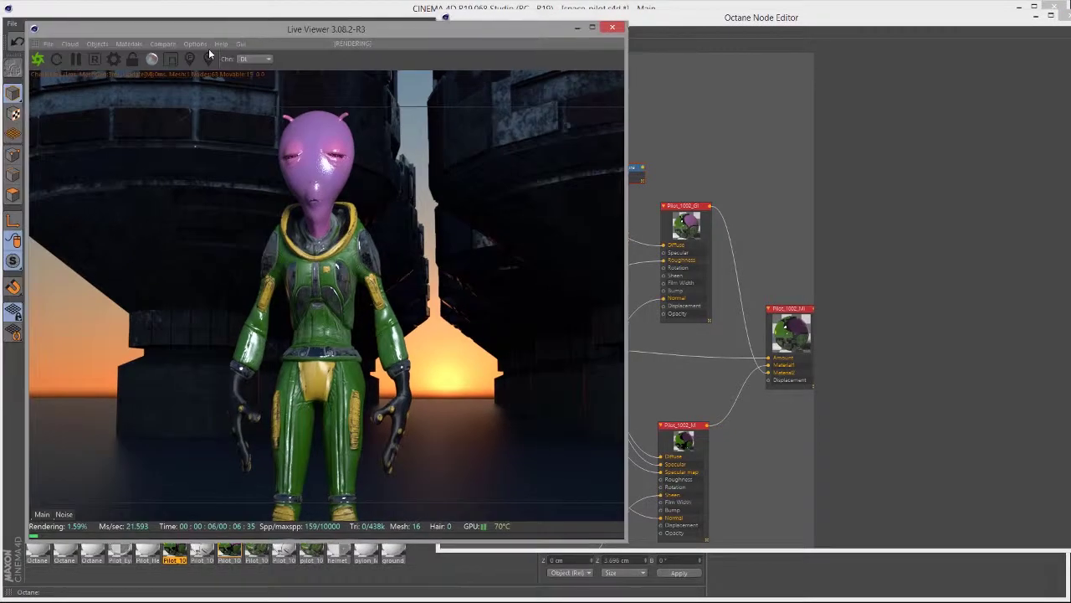
left_click(130, 46)
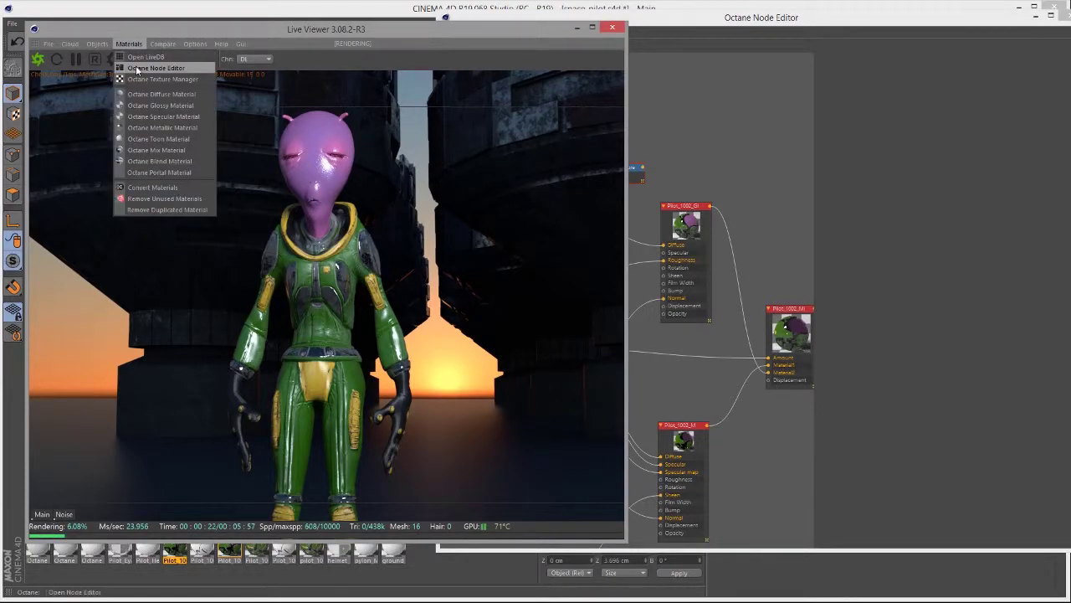
left_click(147, 77)
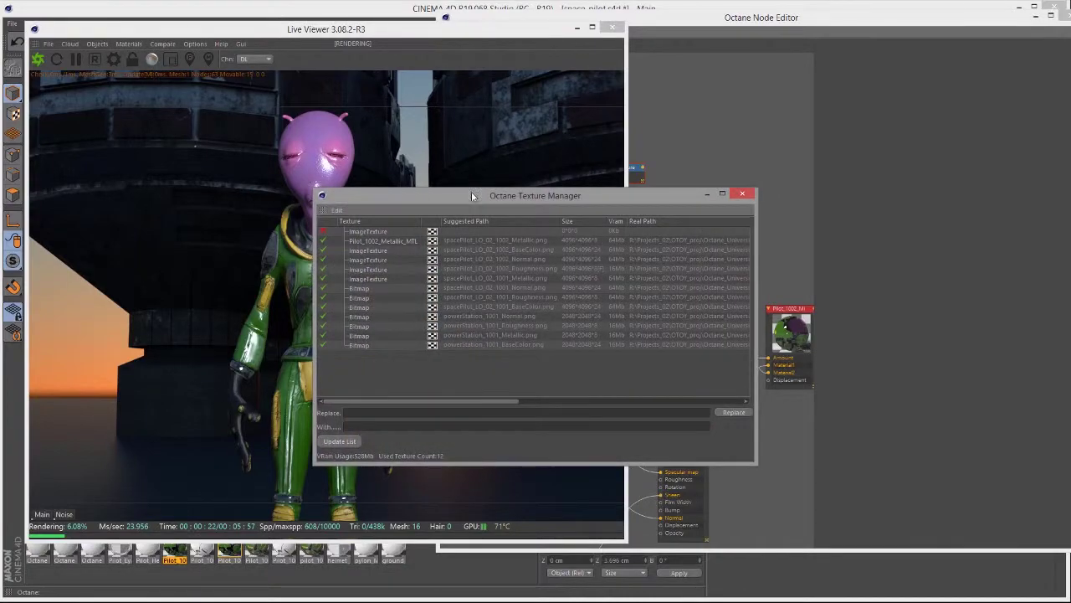
left_click_drag(476, 200, 352, 130)
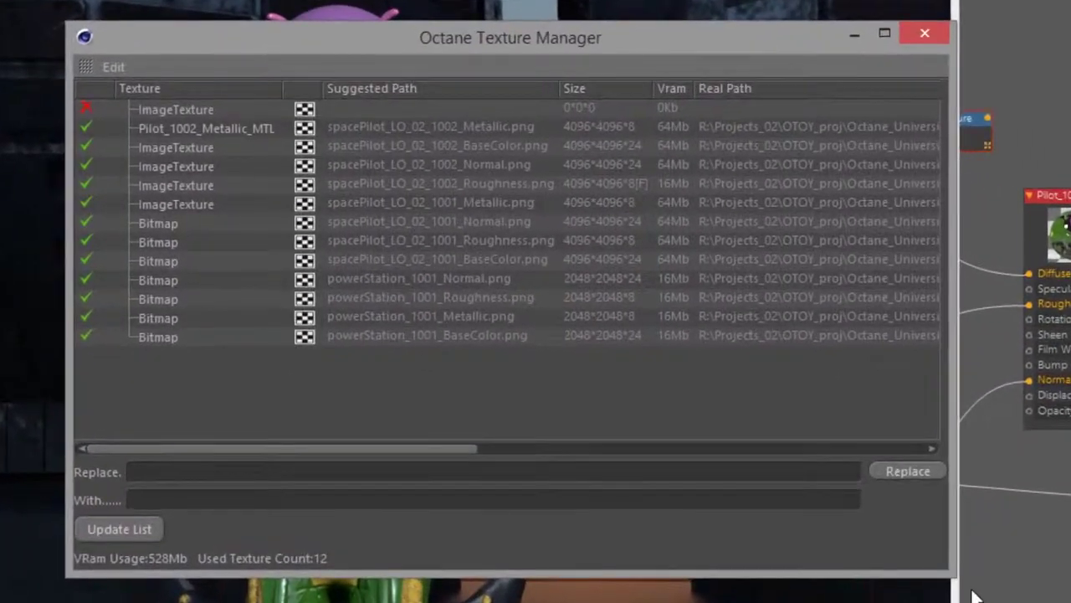
left_click_drag(952, 571, 1070, 602)
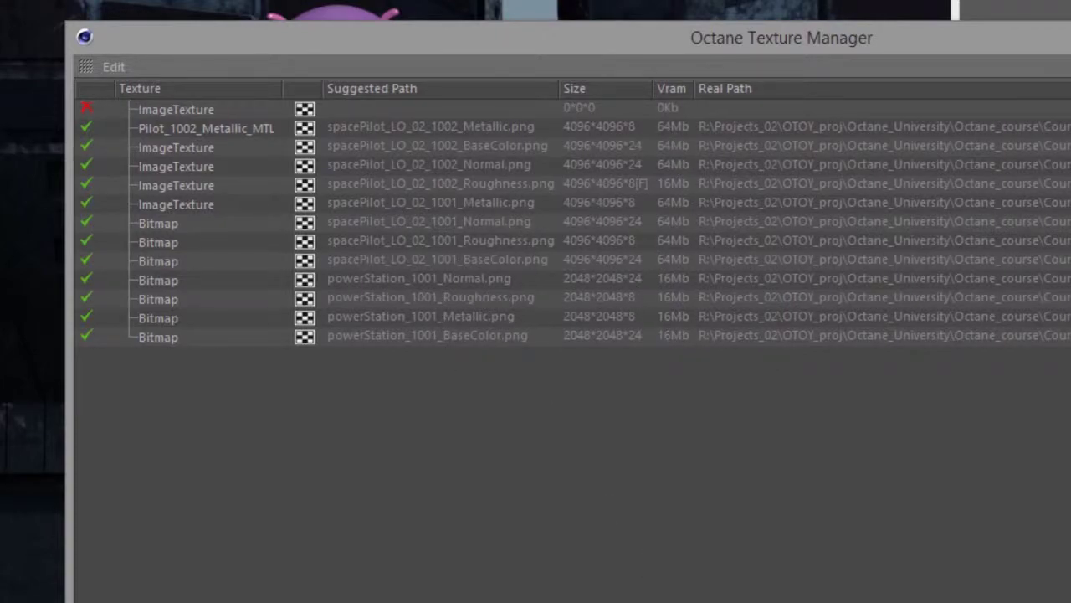
scroll(569, 218, "right", 5)
scroll(569, 217, "left", 5)
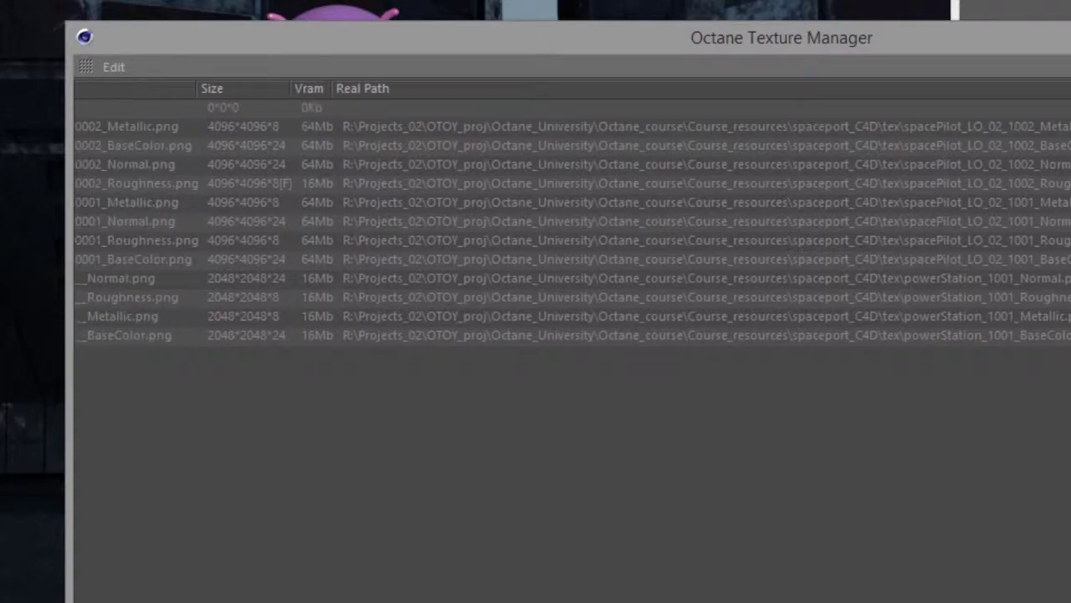